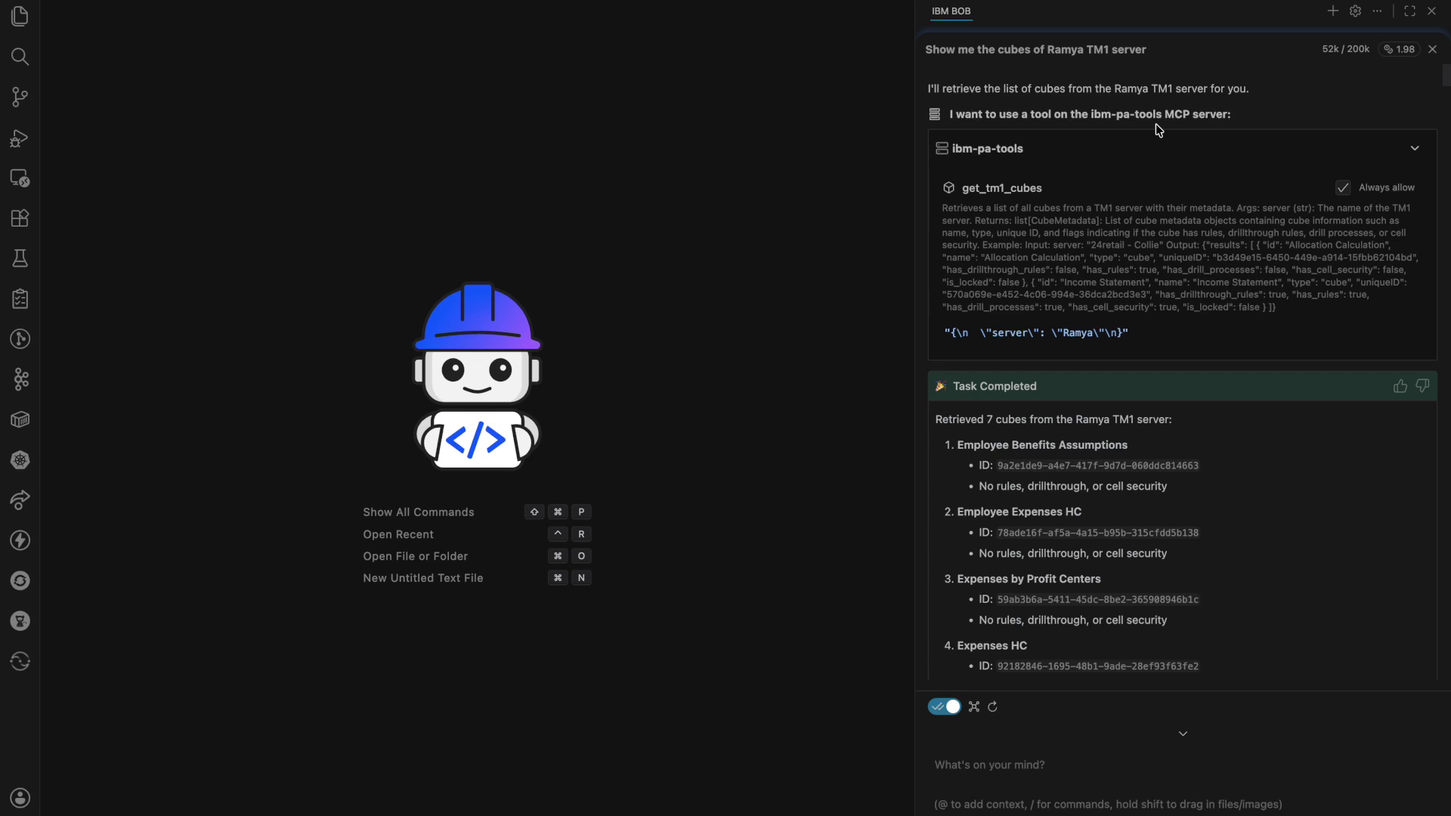
# - Review the TM1 server's cube list and the 2010 monthly trend of Technological Costs in the General Department
pyautogui.scroll(-3, 1171, 512)
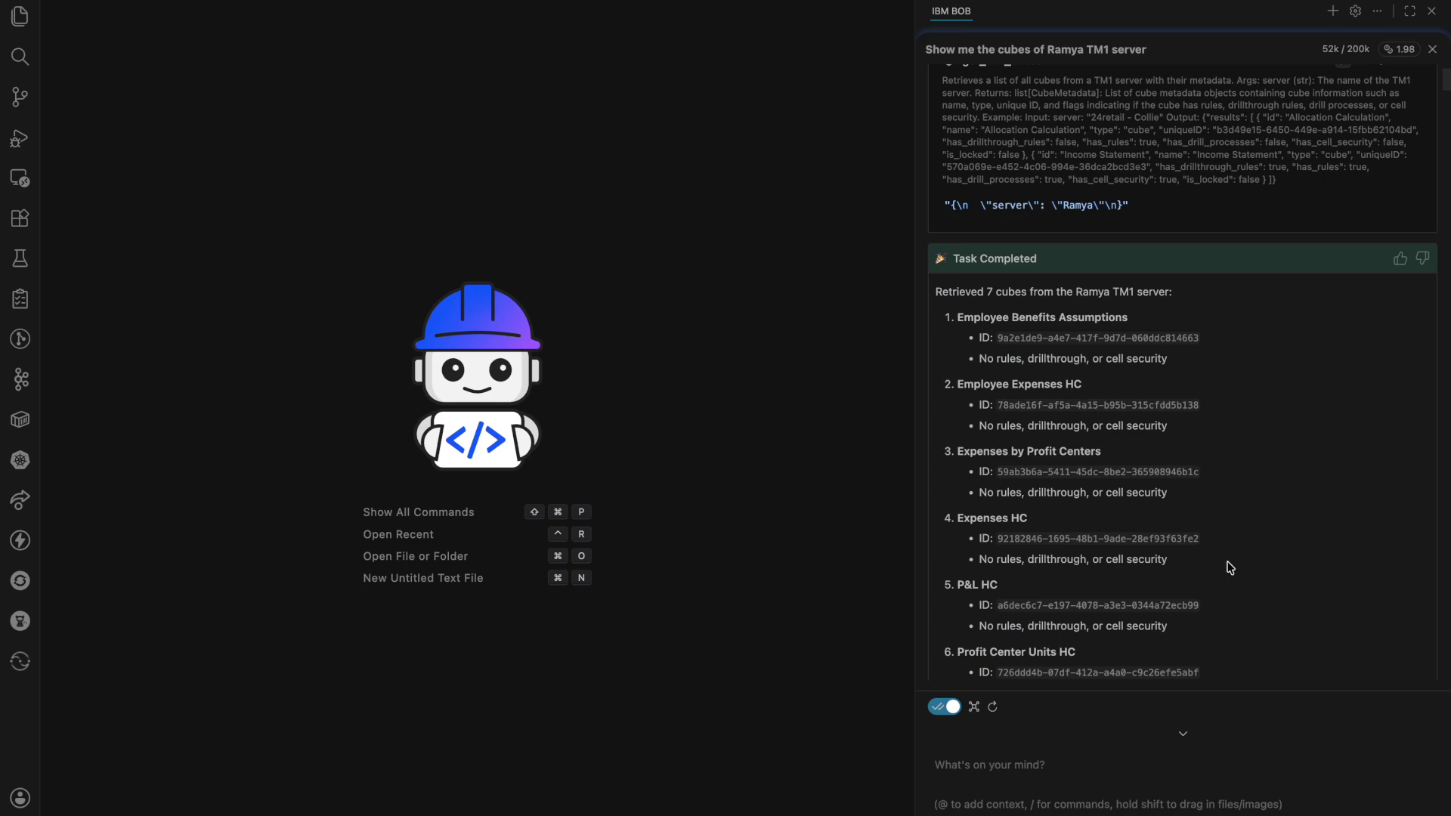
pyautogui.scroll(-8, 1230, 568)
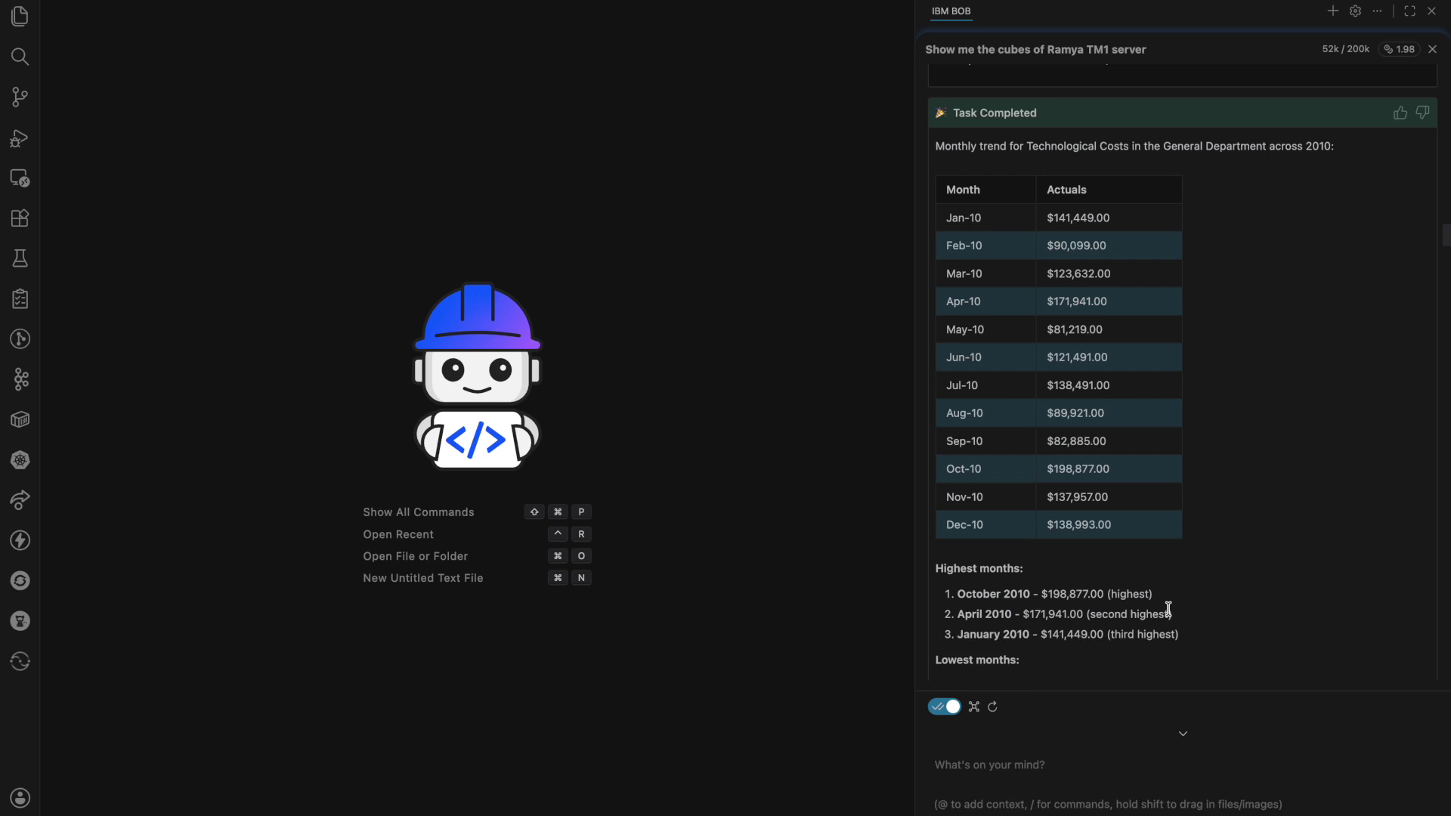
pyautogui.scroll(-3, 1168, 609)
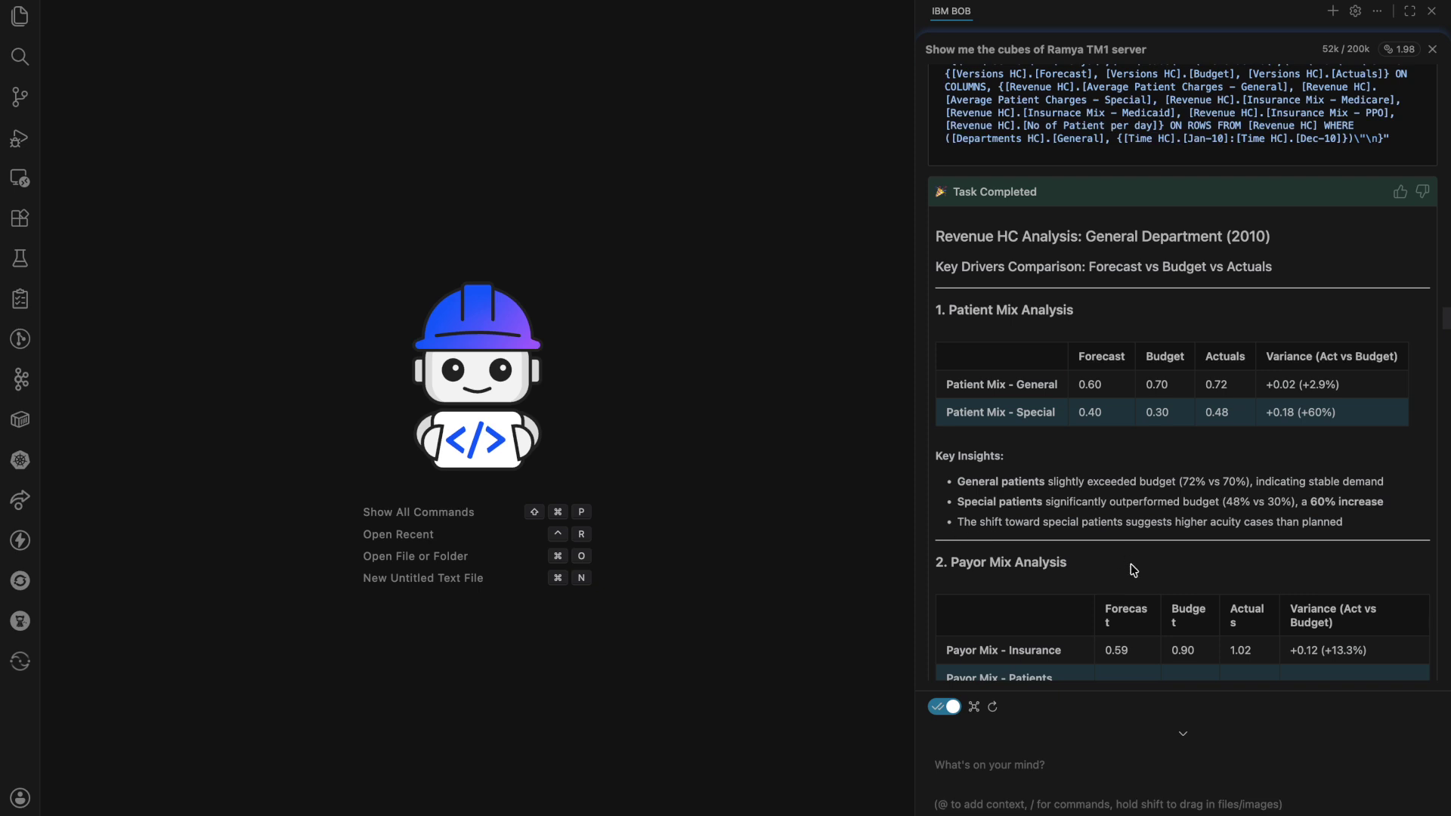
# - Examine the Revenue HC analysis for the General Department, covering patient mix, payor mix, average charges, patient volume and strategic implications
pyautogui.scroll(-5, 1134, 570)
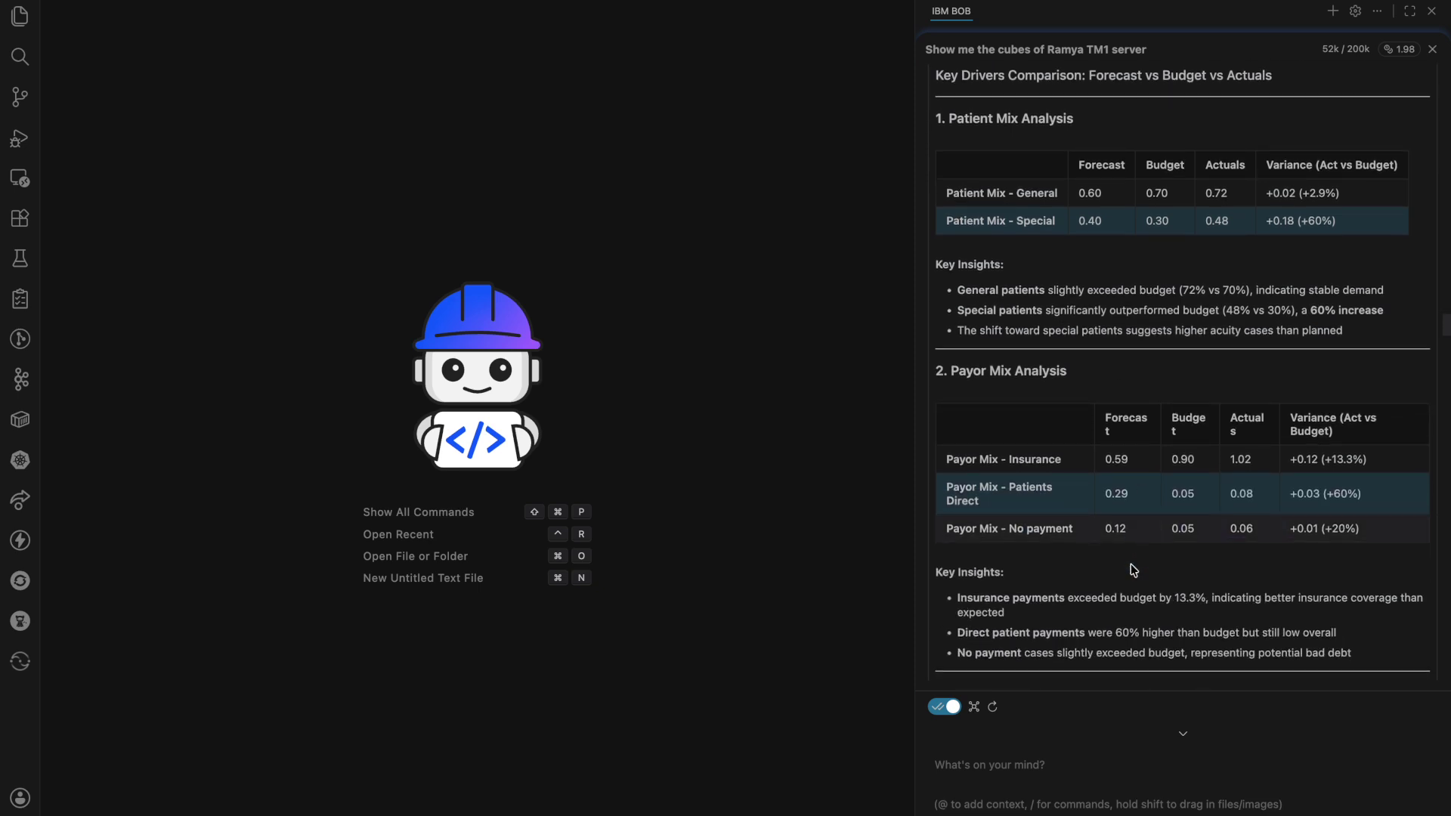
pyautogui.scroll(-3, 1134, 570)
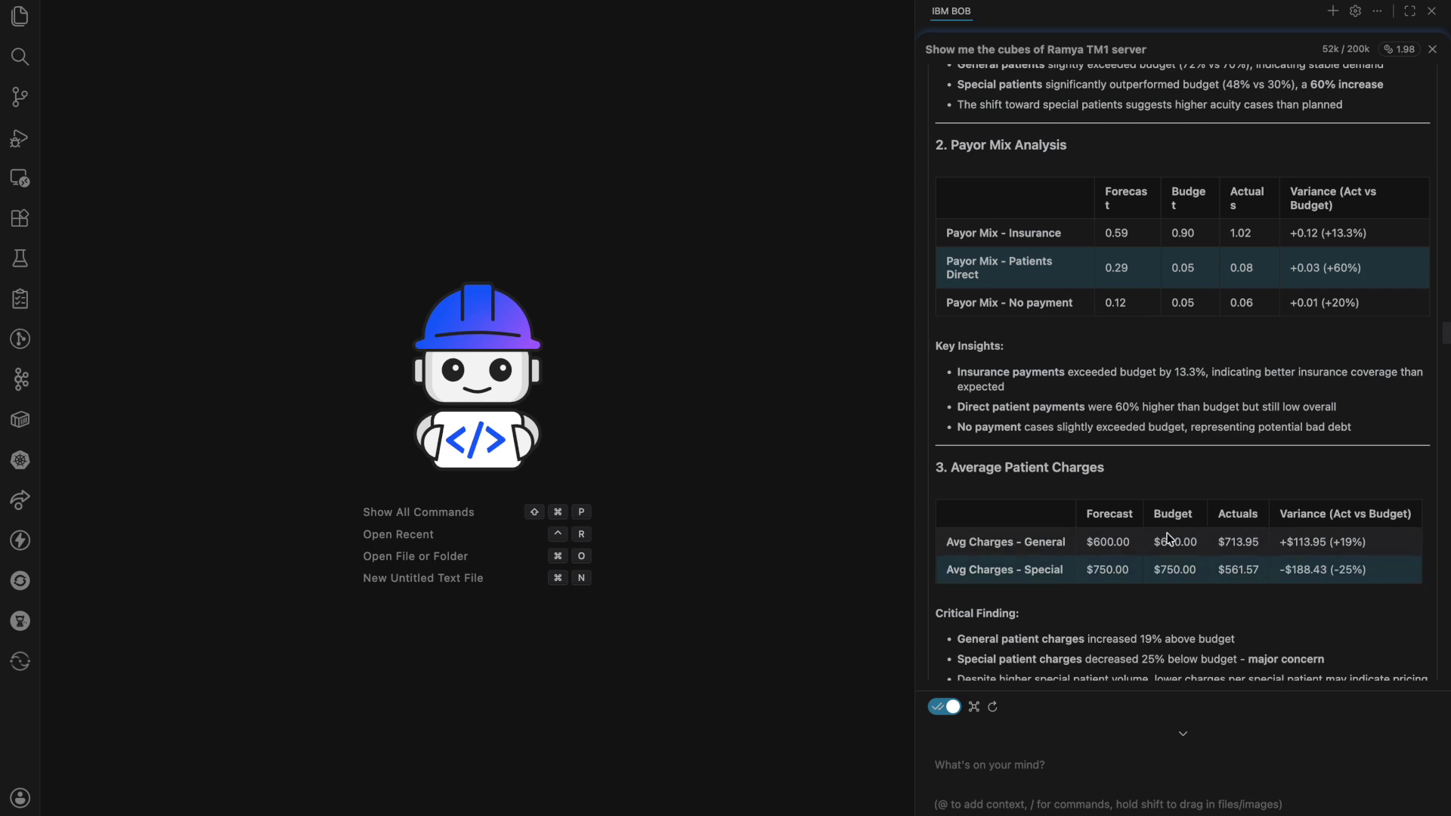
pyautogui.scroll(-1, 1220, 554)
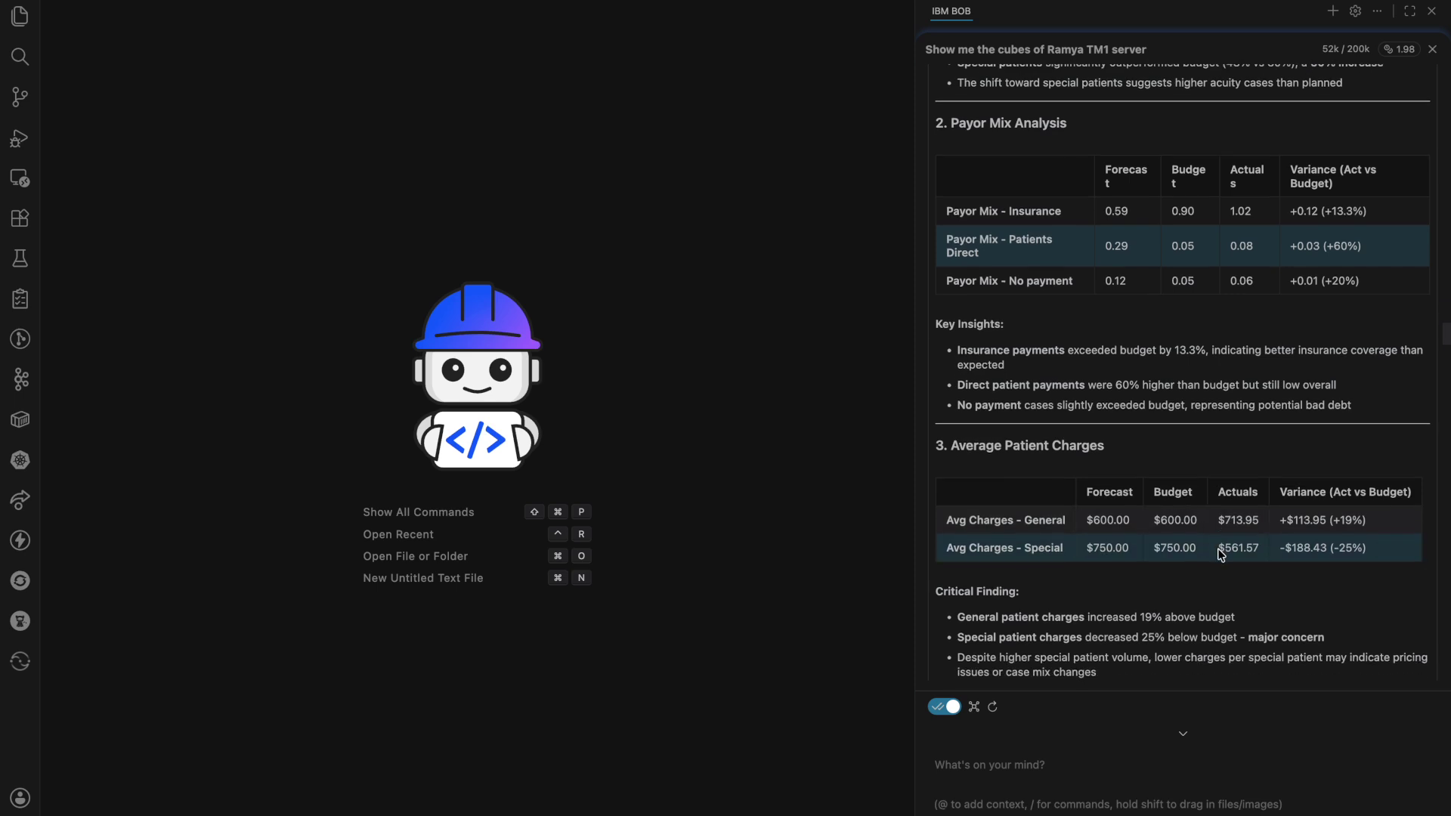
pyautogui.scroll(-2, 1221, 554)
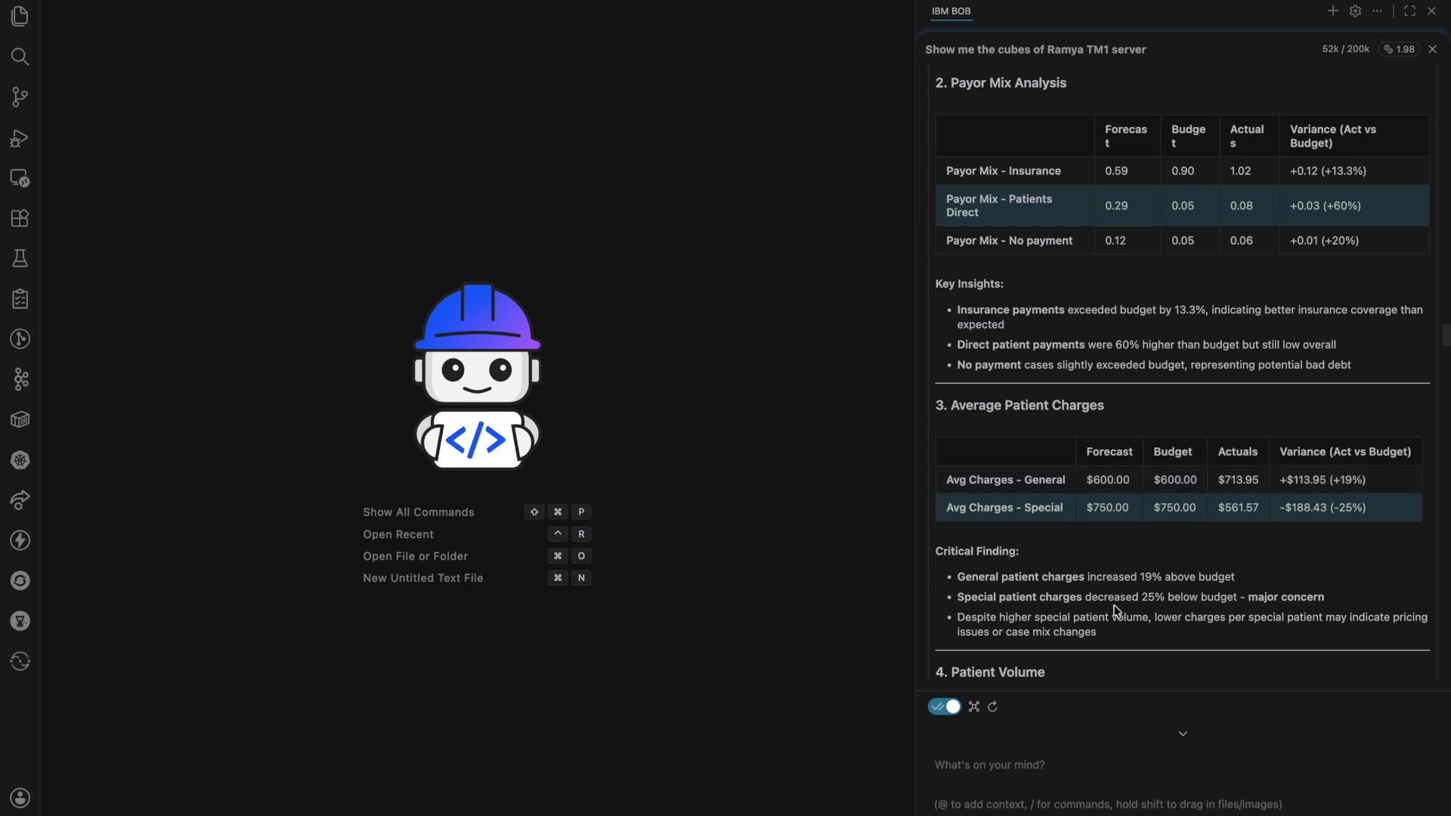
pyautogui.scroll(-3, 1141, 613)
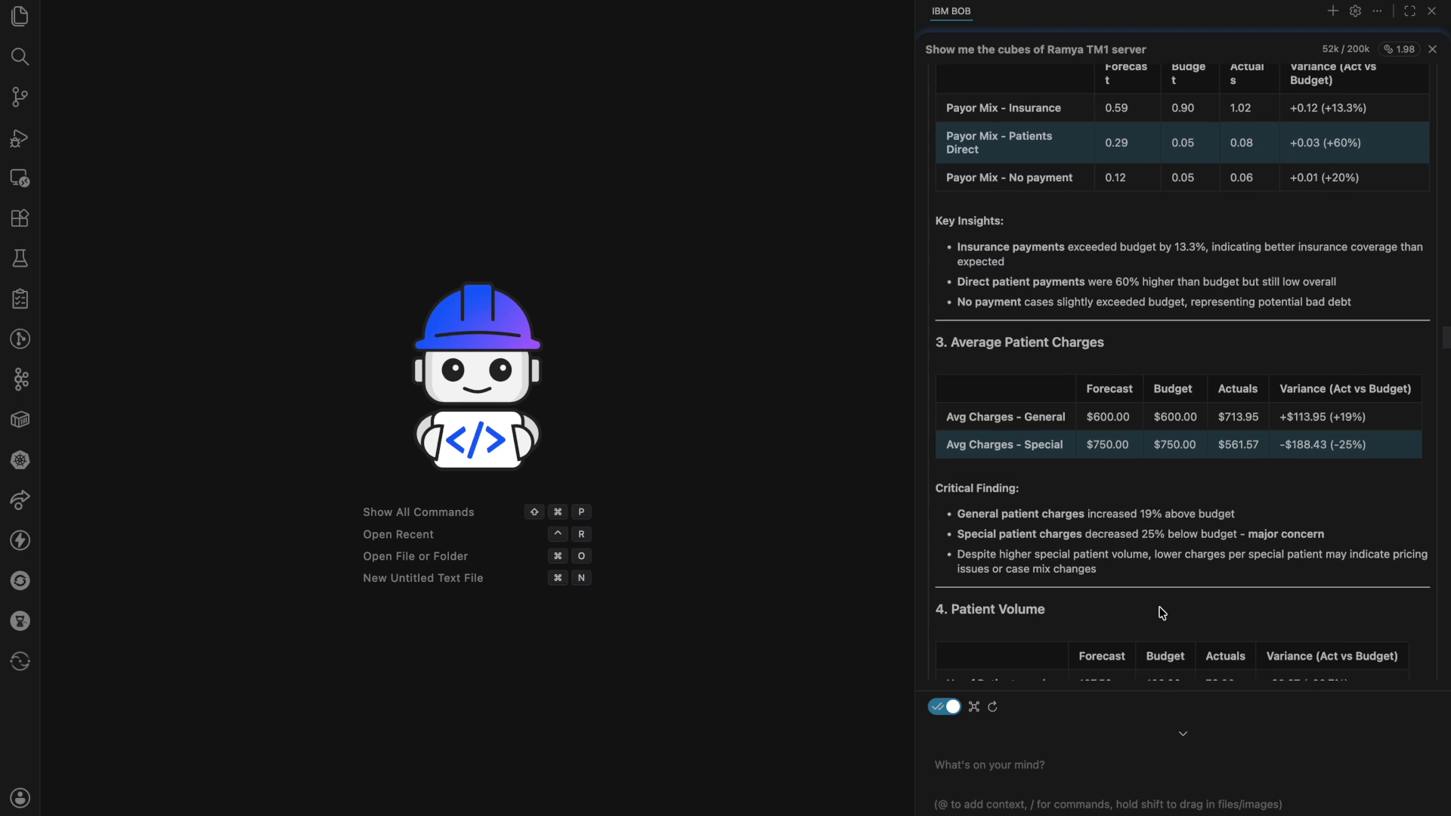
pyautogui.scroll(-10, 1162, 613)
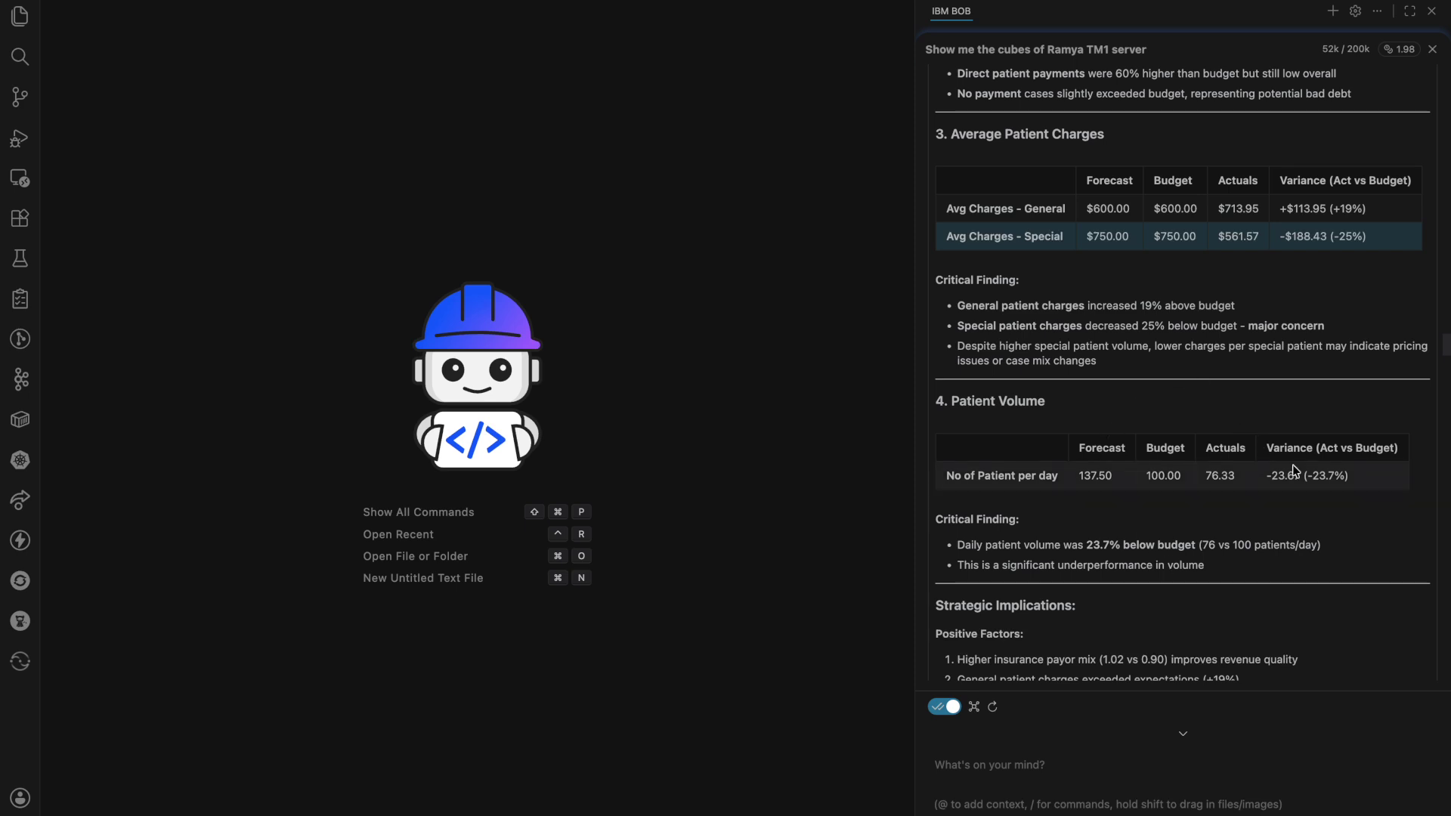
pyautogui.scroll(-3, 1294, 470)
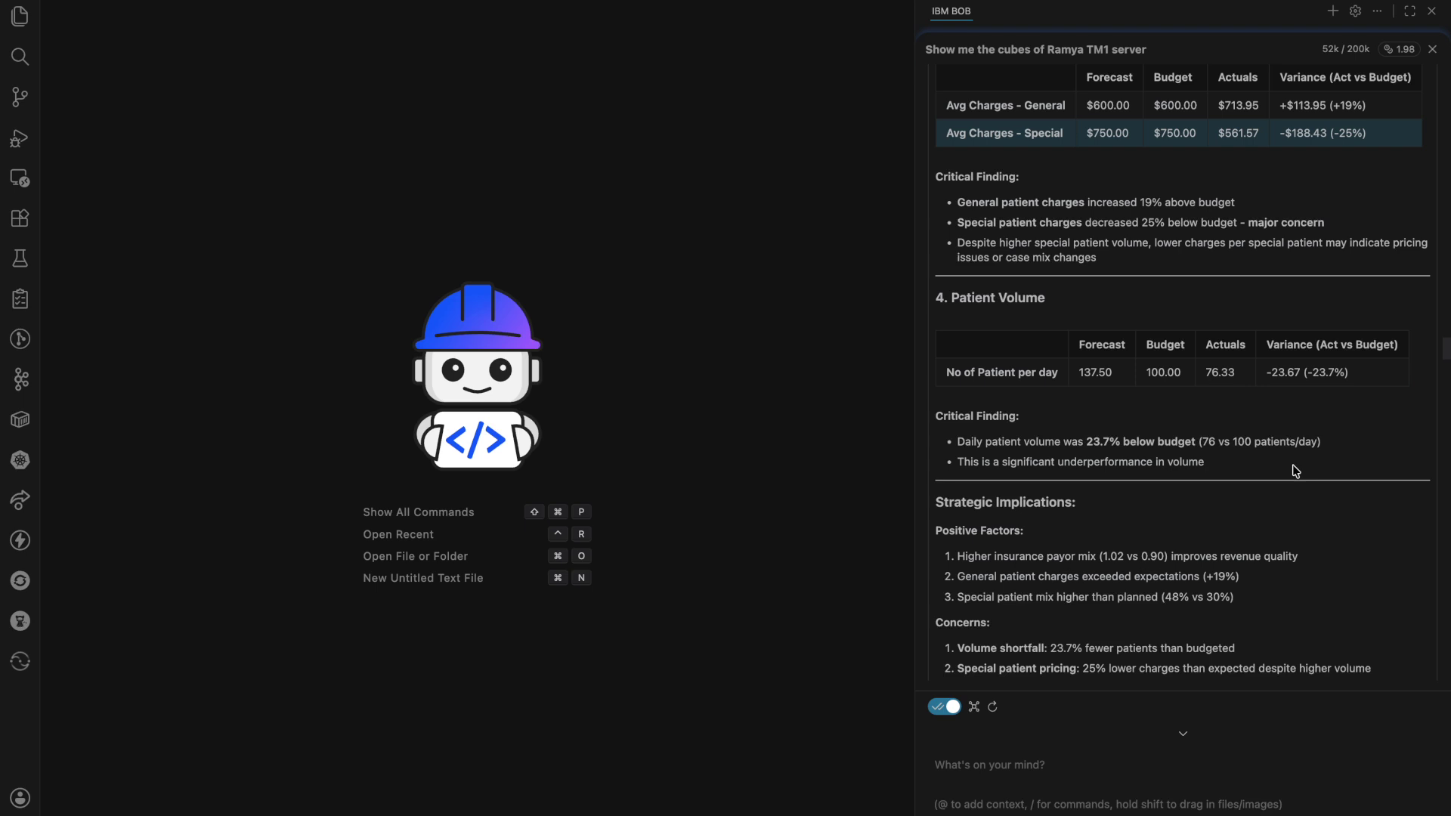
pyautogui.scroll(-5, 1275, 482)
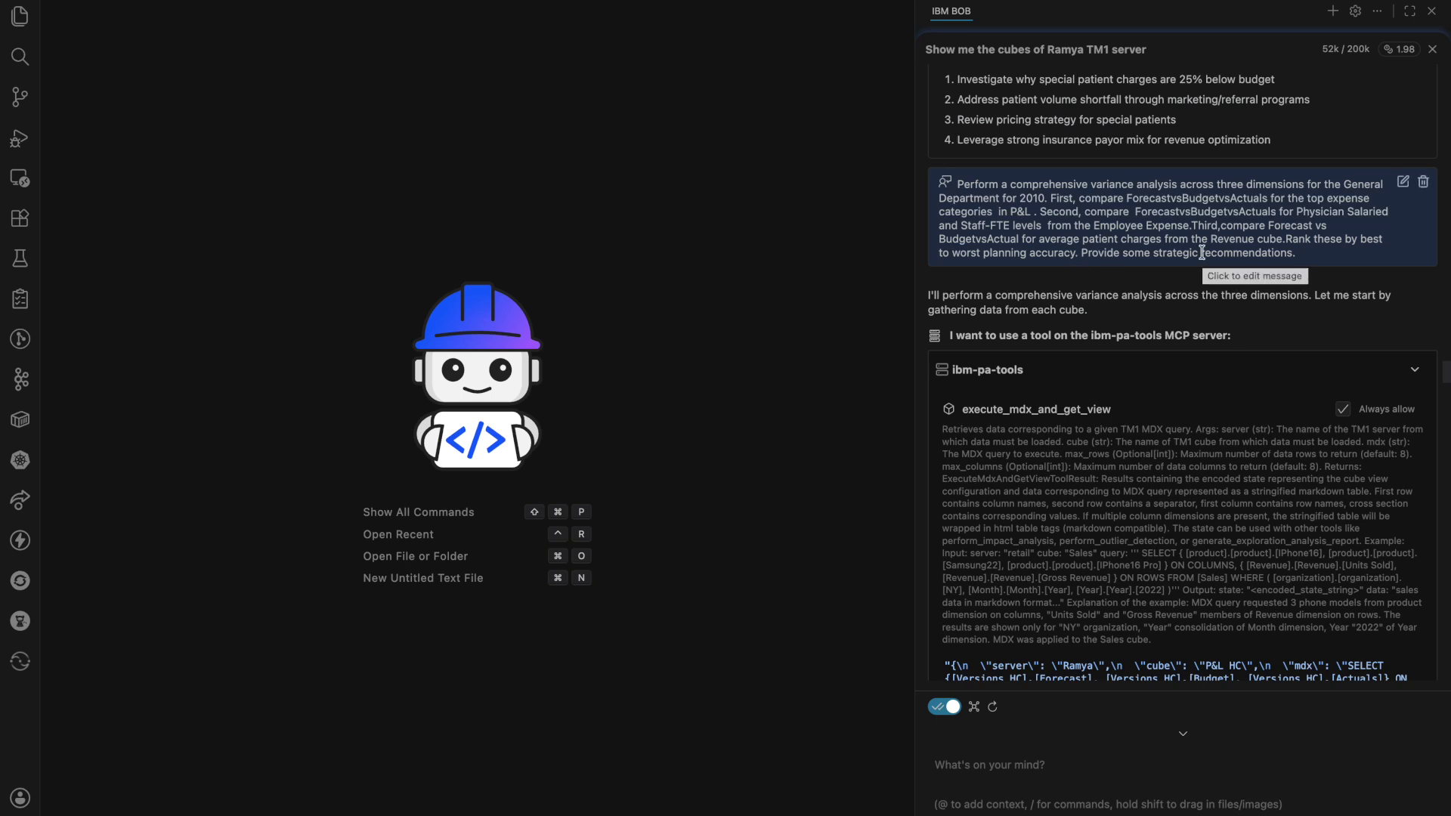
# - Read the three-dimension variance analysis request and the ibm-pa-tools calls that query the P&L HC and Employee Expenses HC cubes
pyautogui.scroll(-2, 1201, 252)
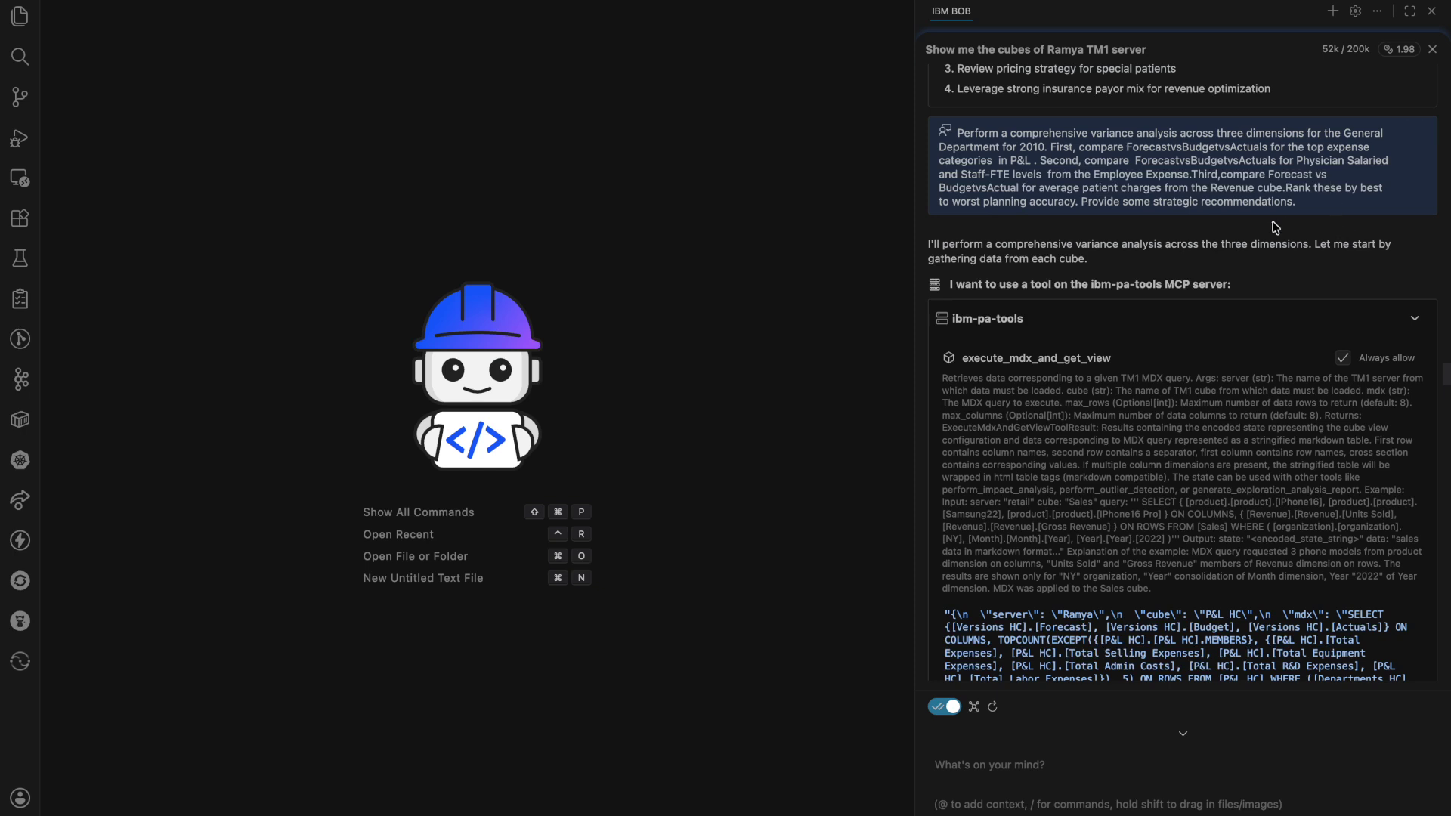
pyautogui.scroll(-3, 1277, 257)
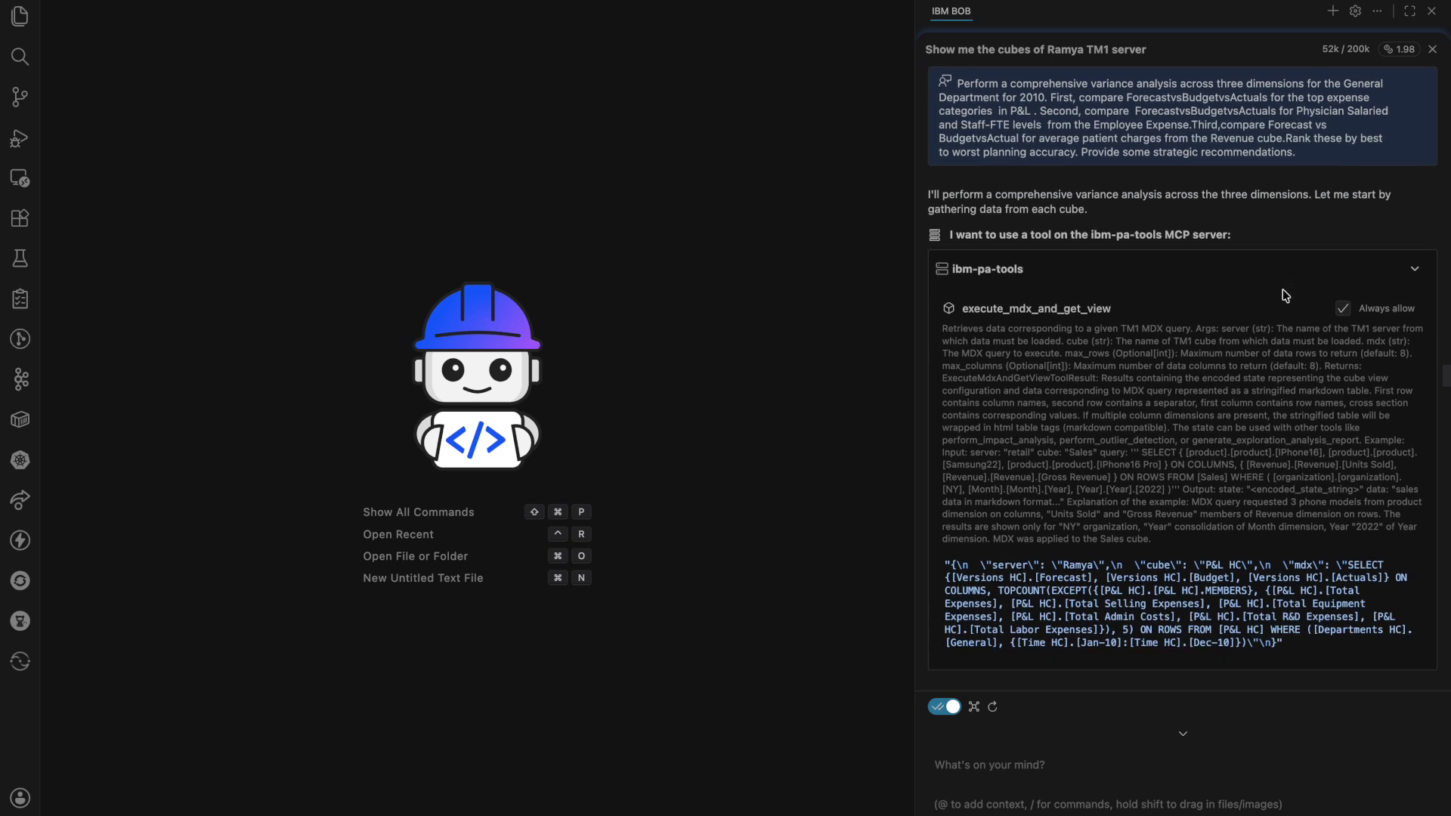
pyautogui.scroll(-4, 1282, 289)
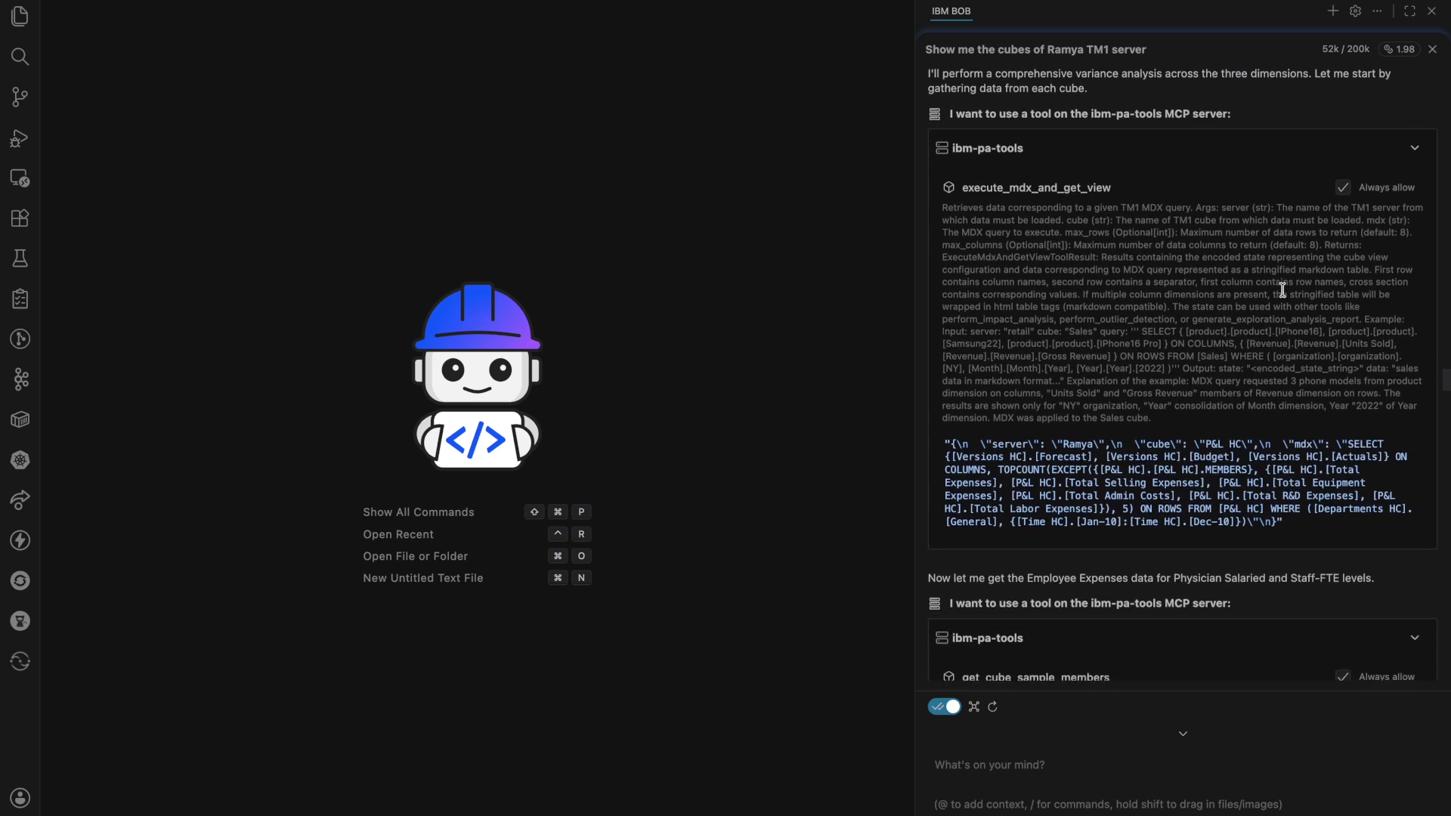
pyautogui.scroll(-20, 1282, 290)
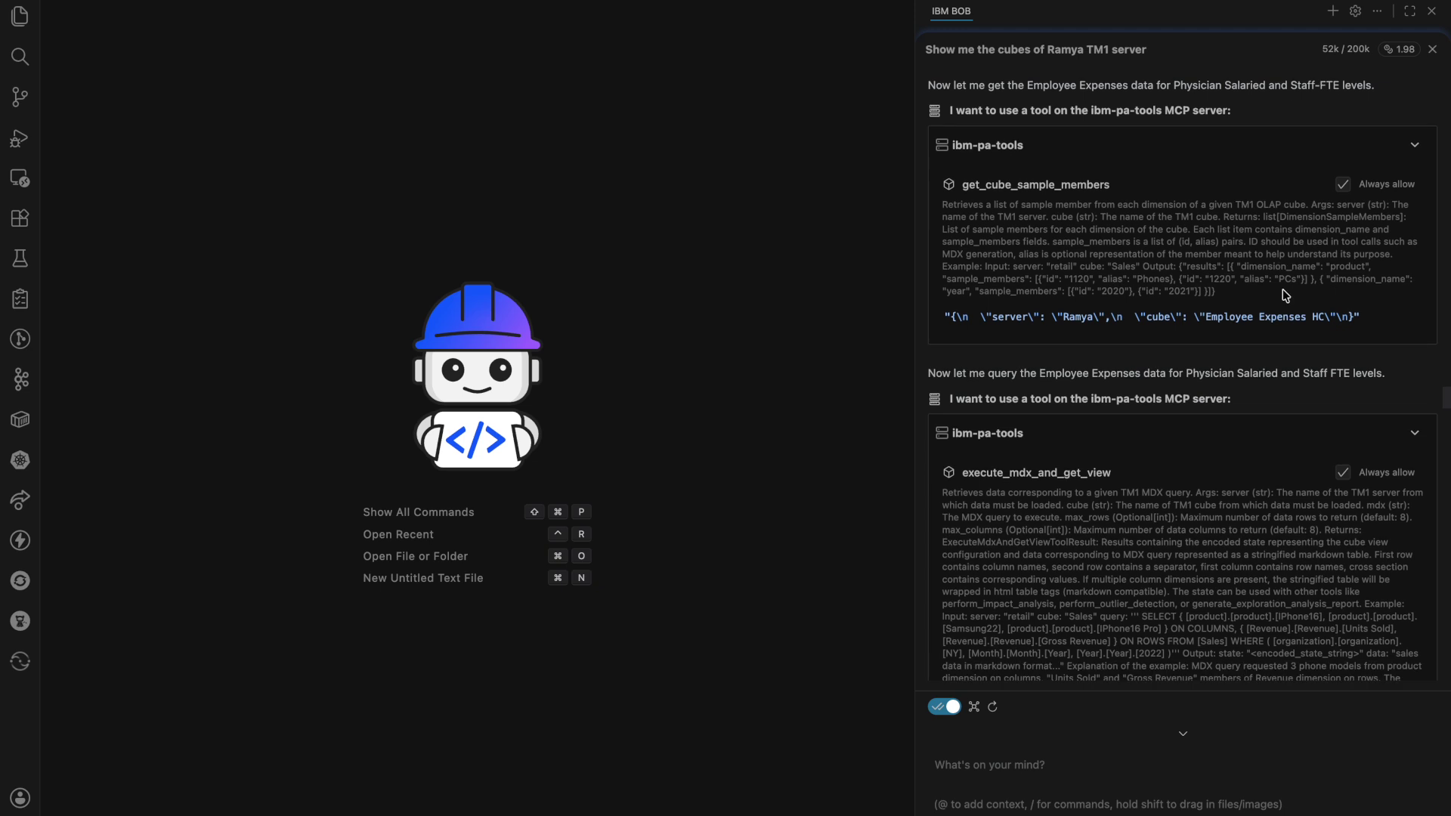
pyautogui.scroll(-10, 1283, 289)
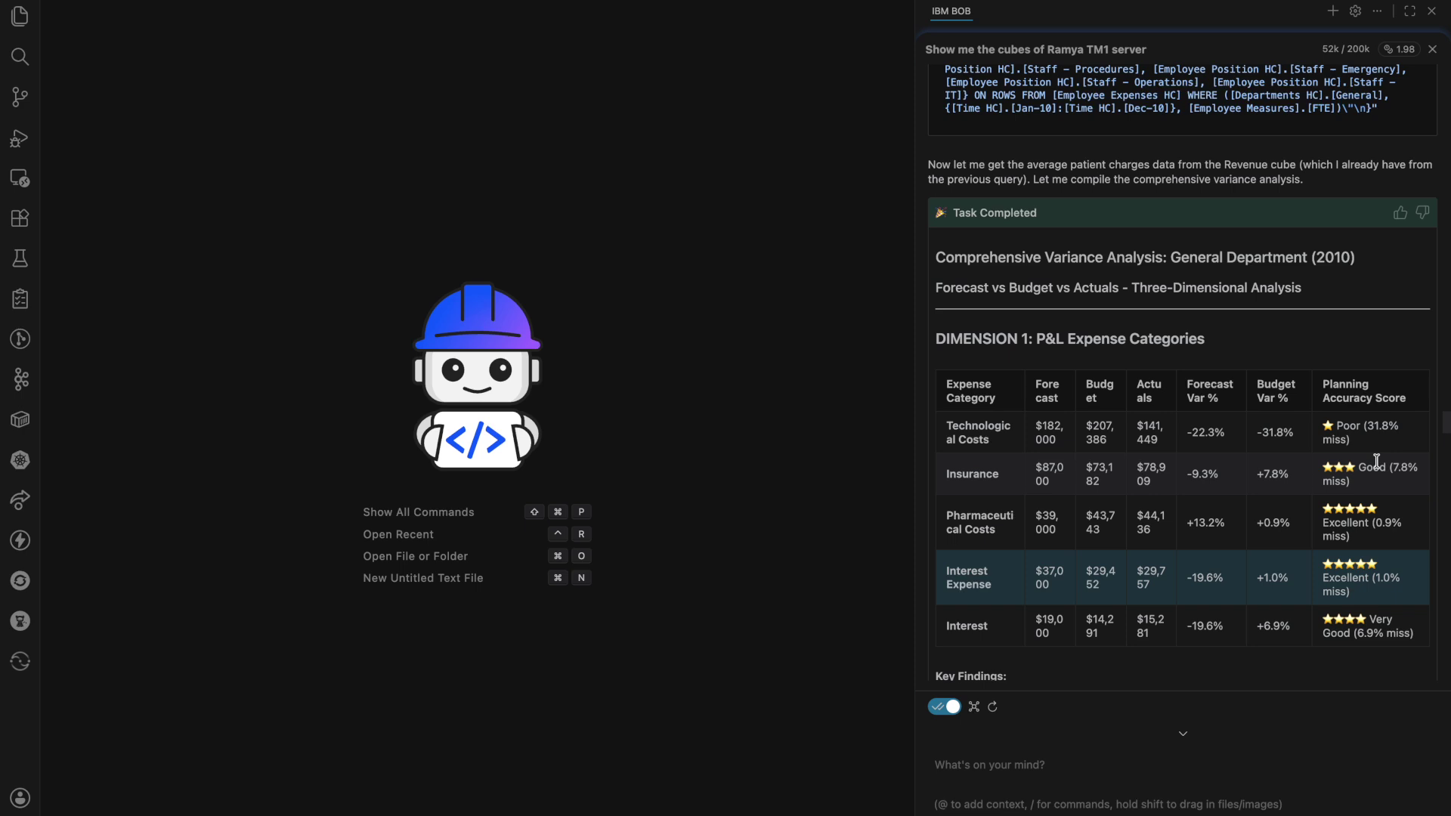
# - Examine the P&L expense category variances, planning accuracy scores and key findings under Dimension 1
pyautogui.scroll(-3, 1377, 529)
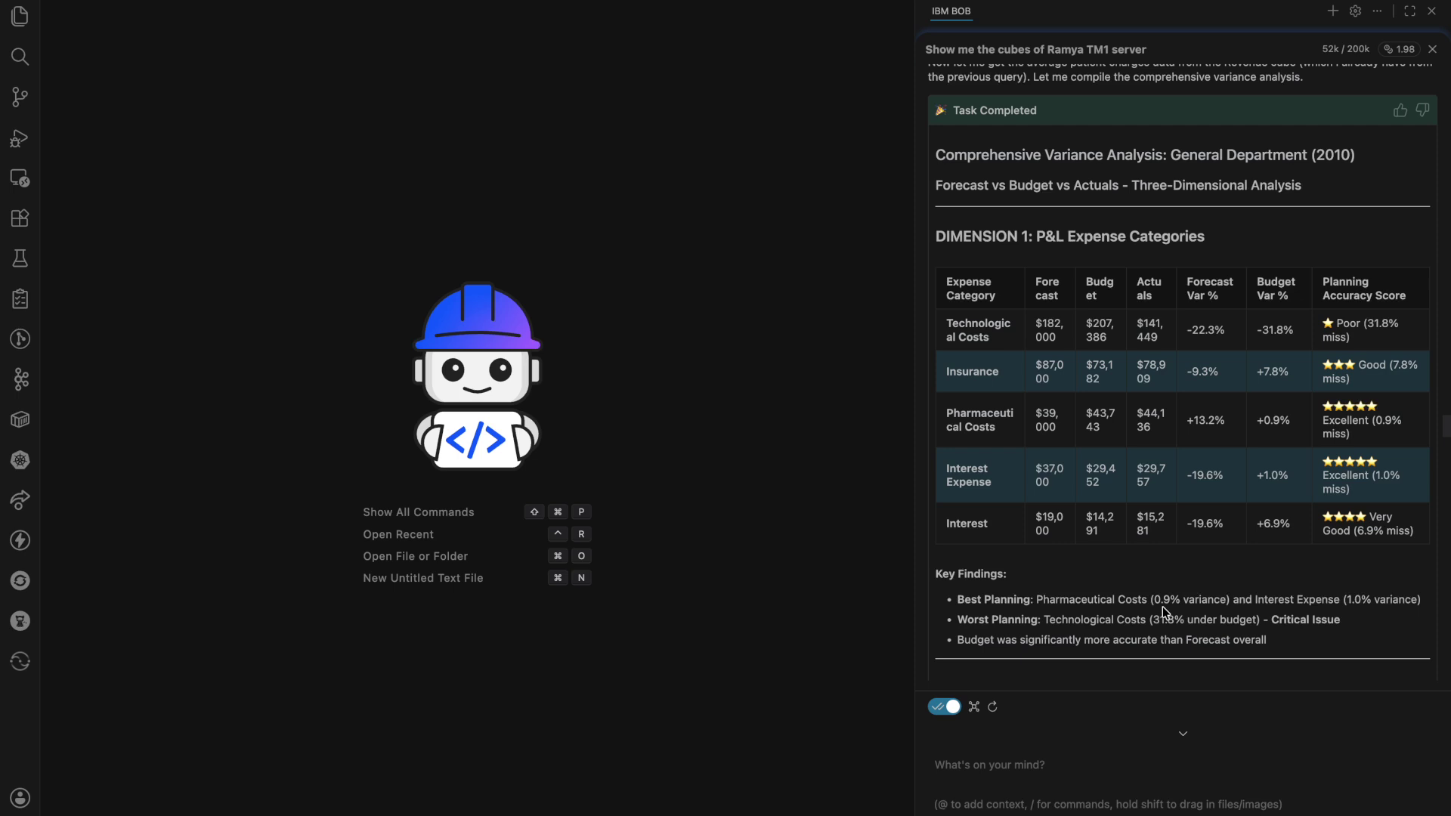
pyautogui.scroll(-1, 1162, 606)
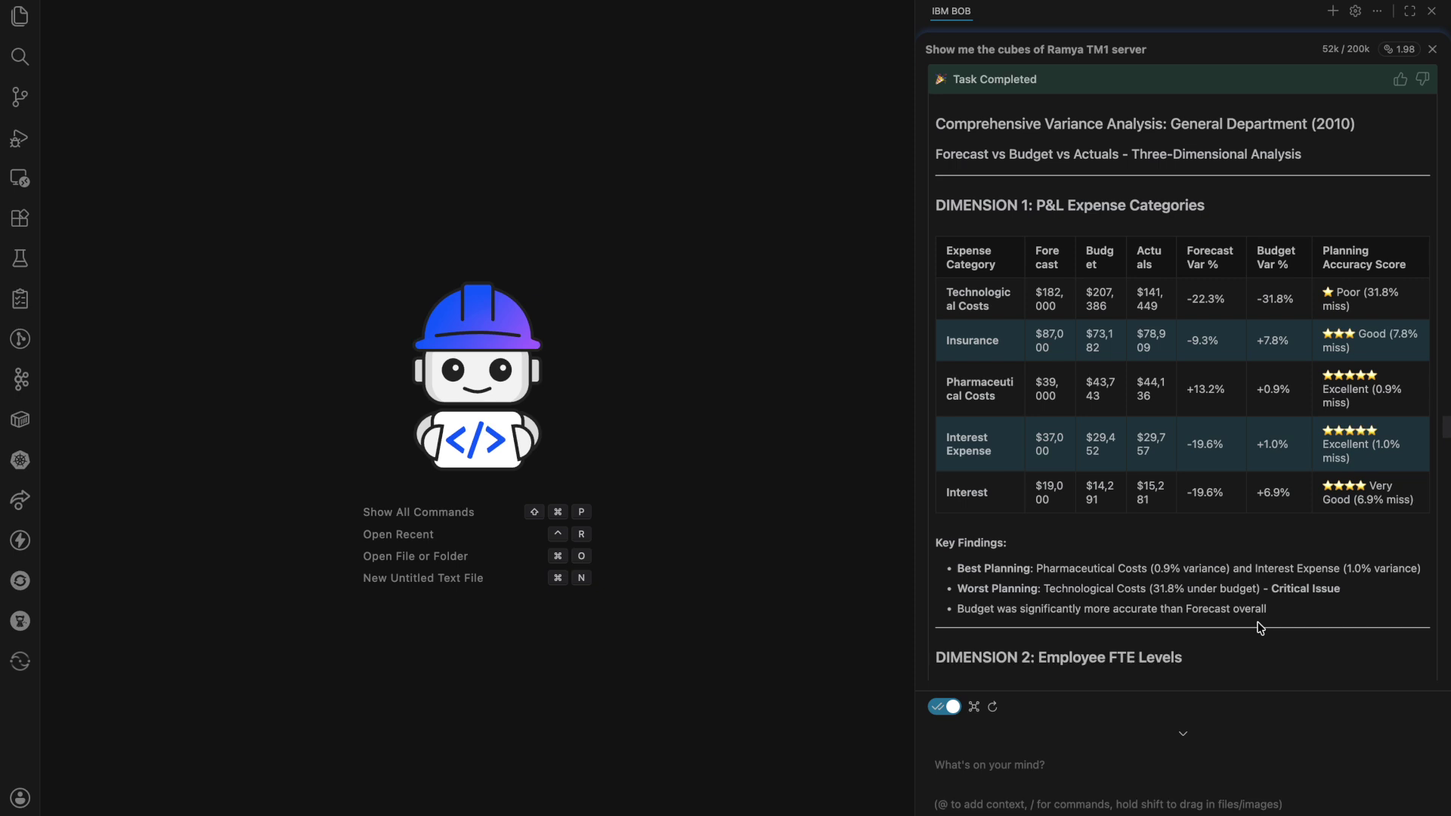
pyautogui.scroll(-1, 1260, 628)
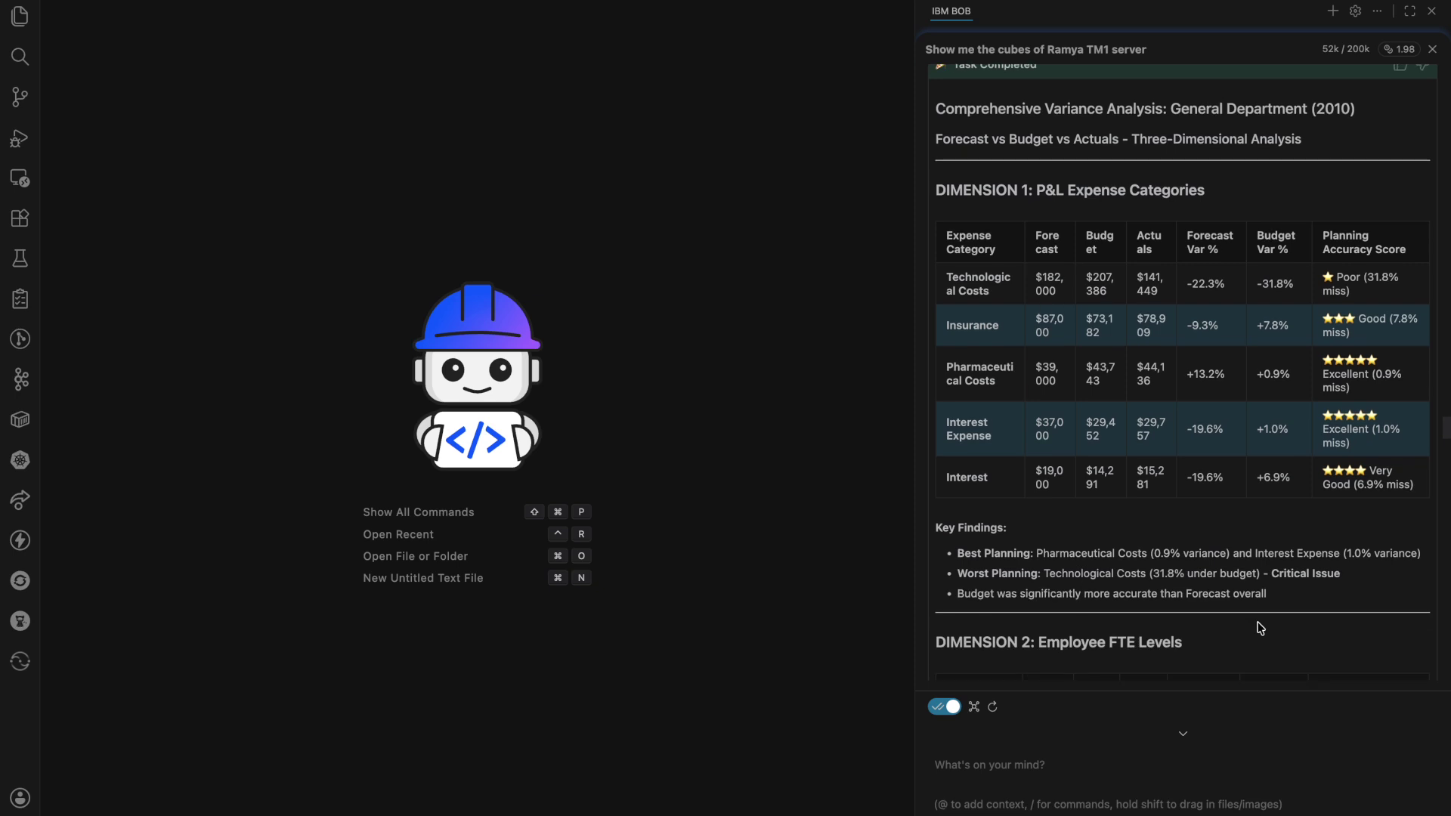
pyautogui.scroll(-4, 1260, 628)
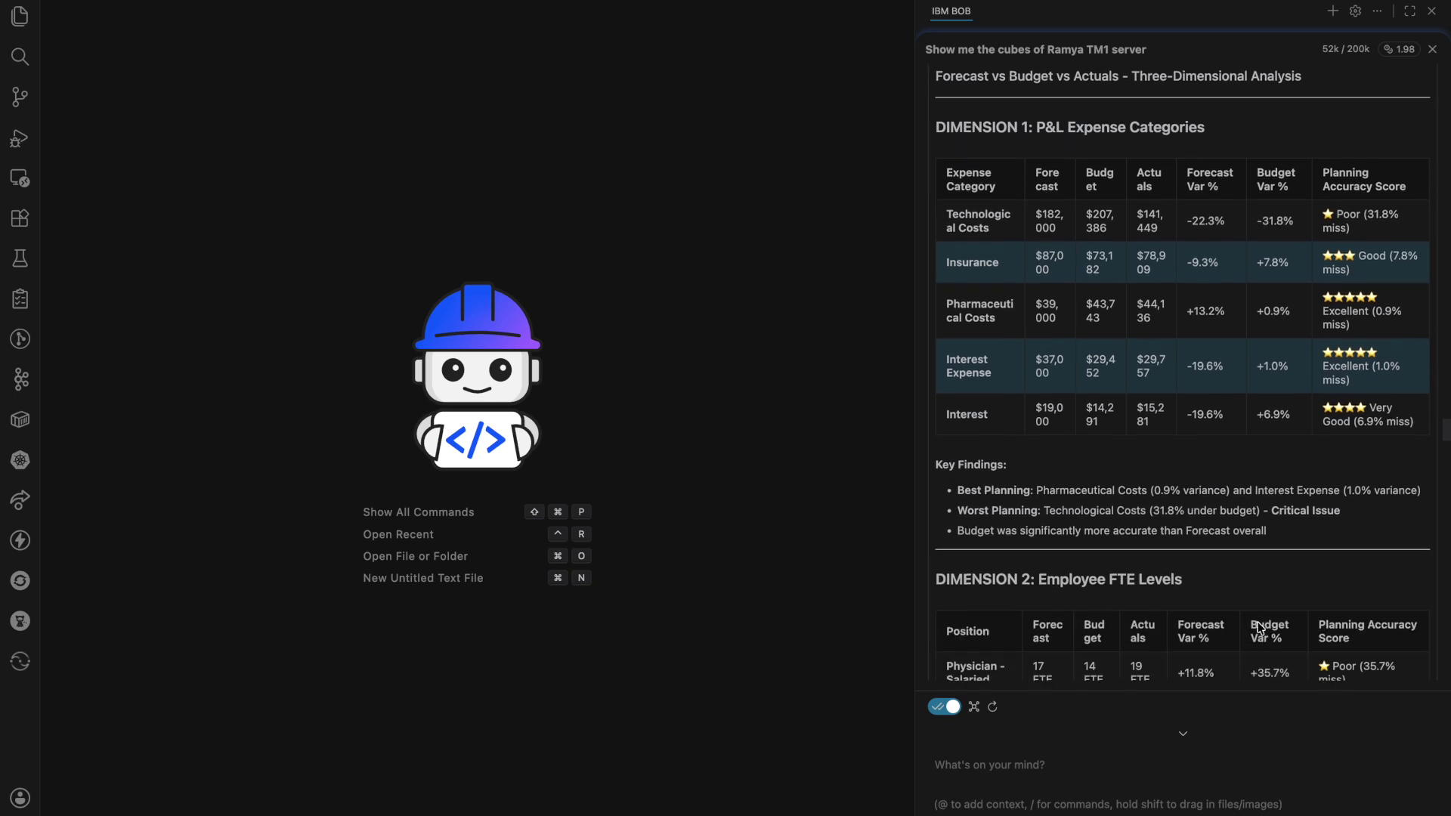
# - Examine the employee FTE levels under Dimension 2, comparing forecast, budget and actuals by position, and read the key findings
pyautogui.scroll(-10, 1260, 628)
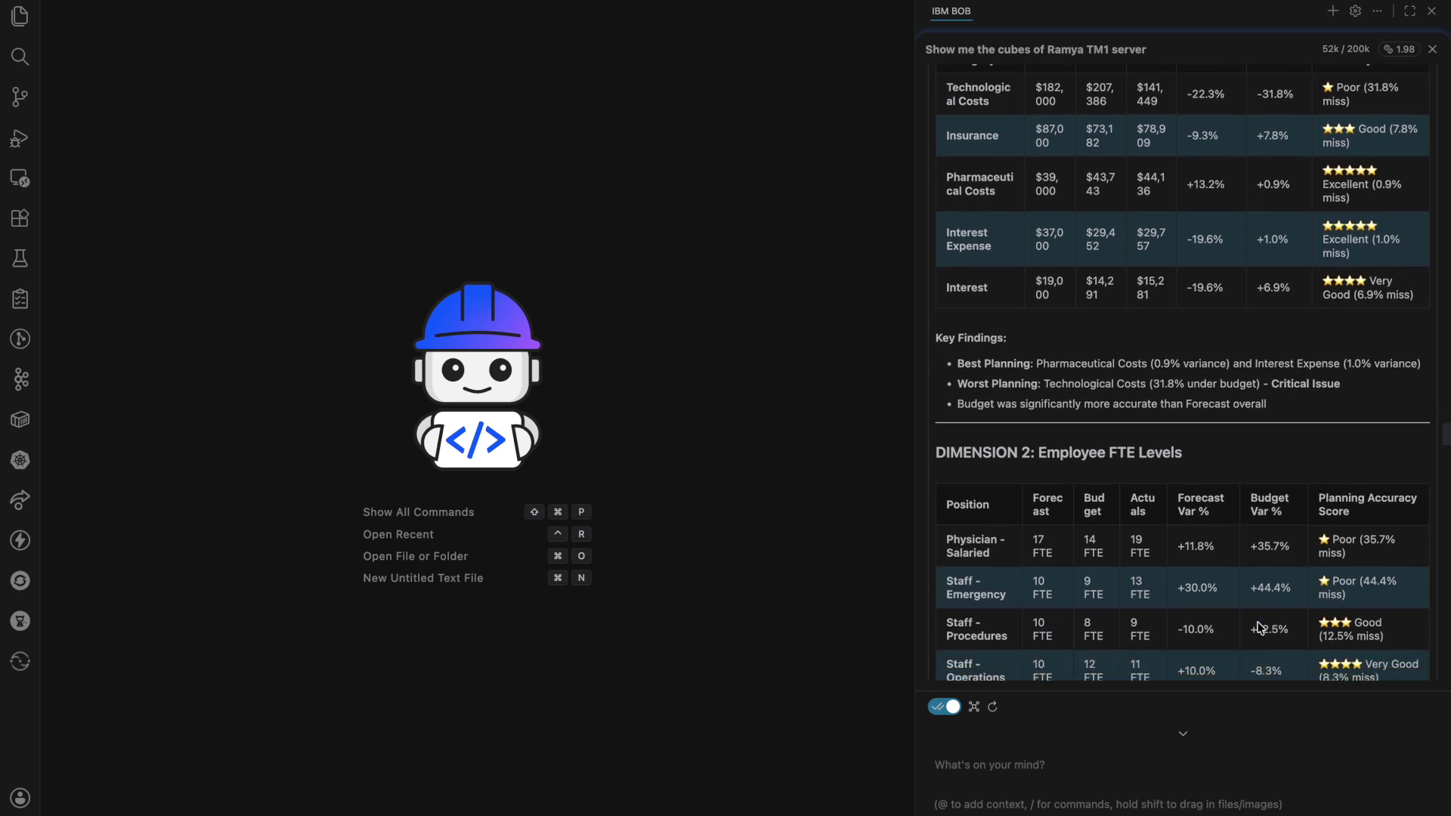
pyautogui.scroll(-8, 1260, 628)
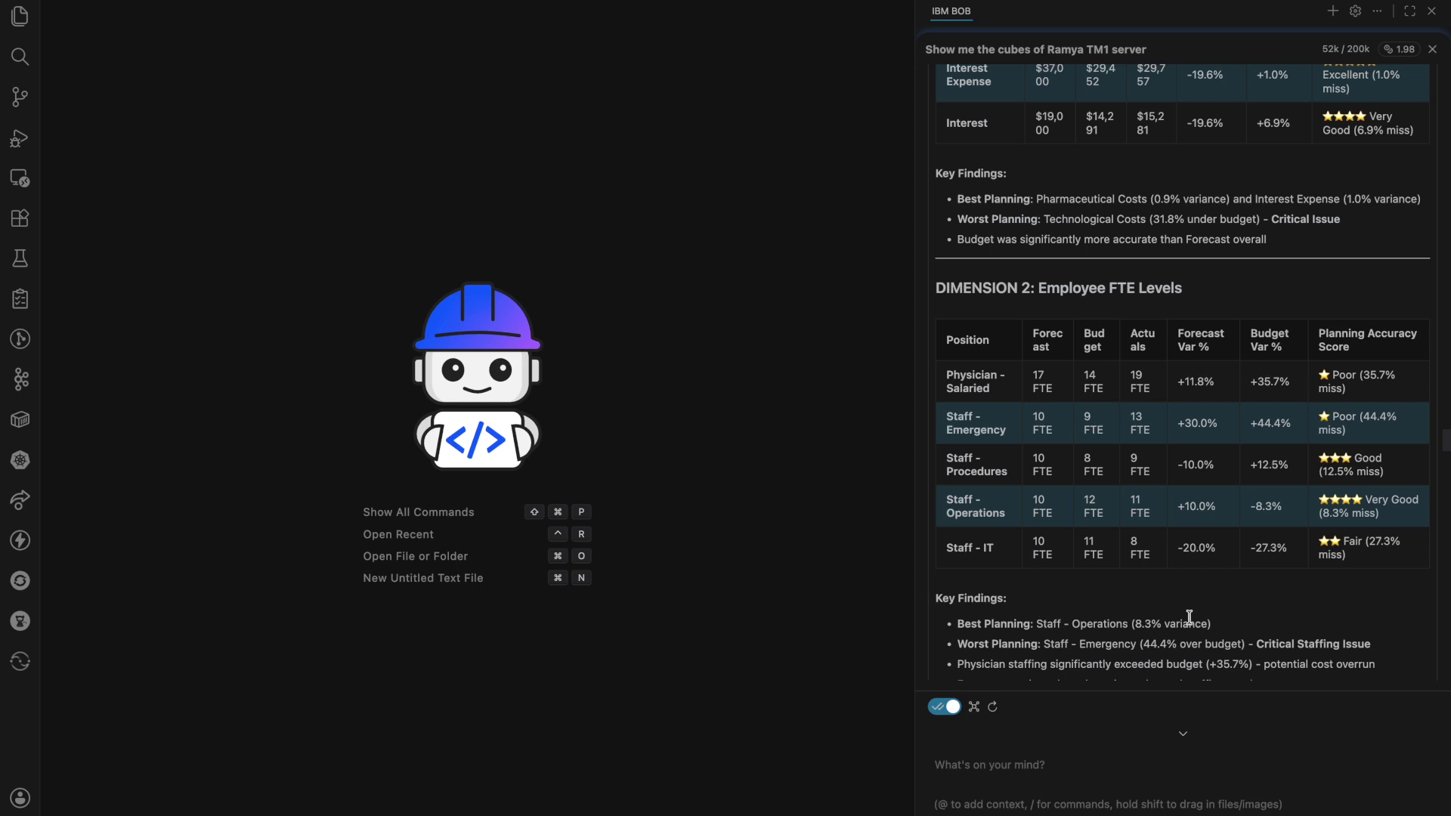
pyautogui.scroll(-2, 1189, 618)
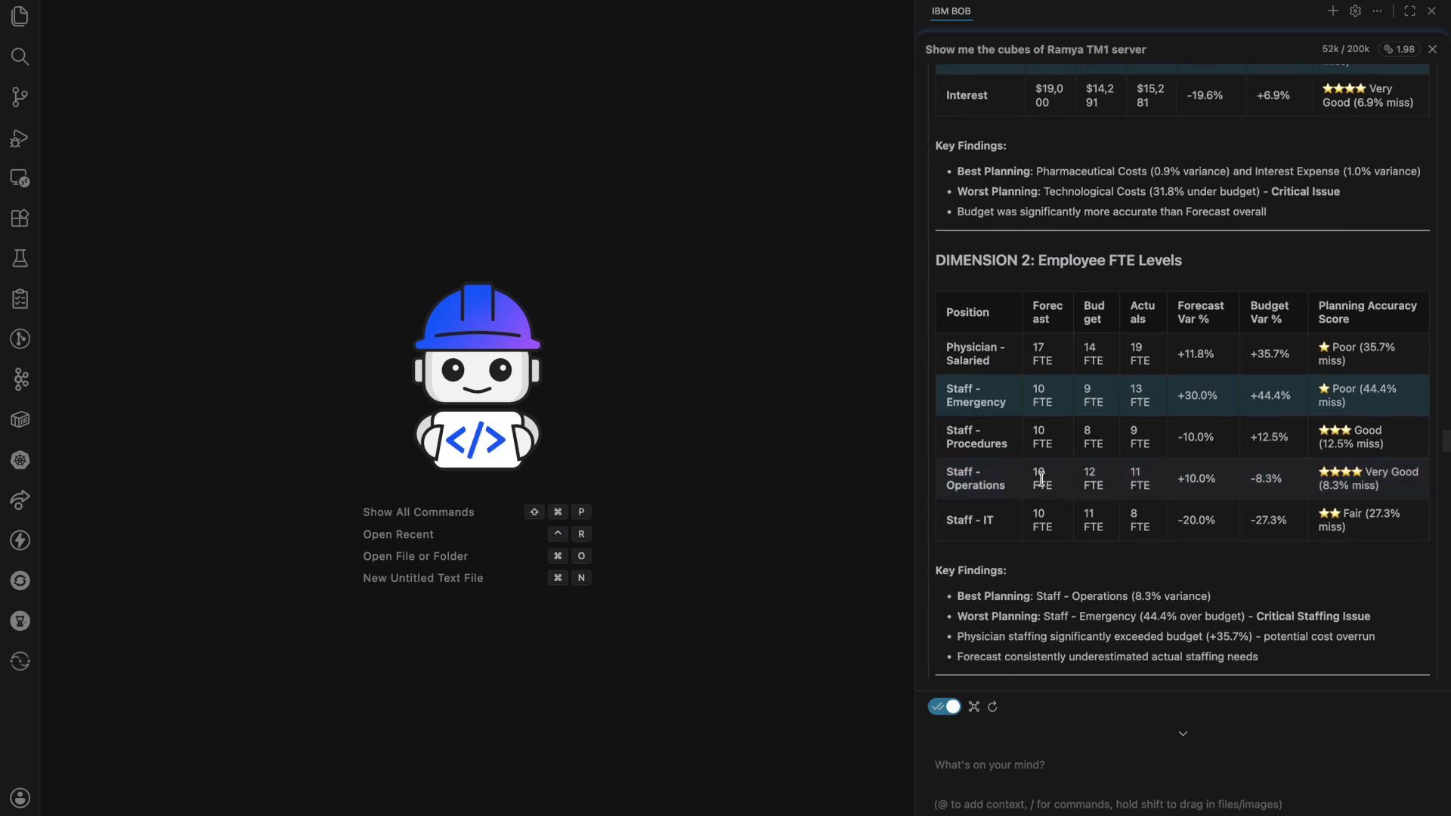
pyautogui.scroll(-1, 1176, 610)
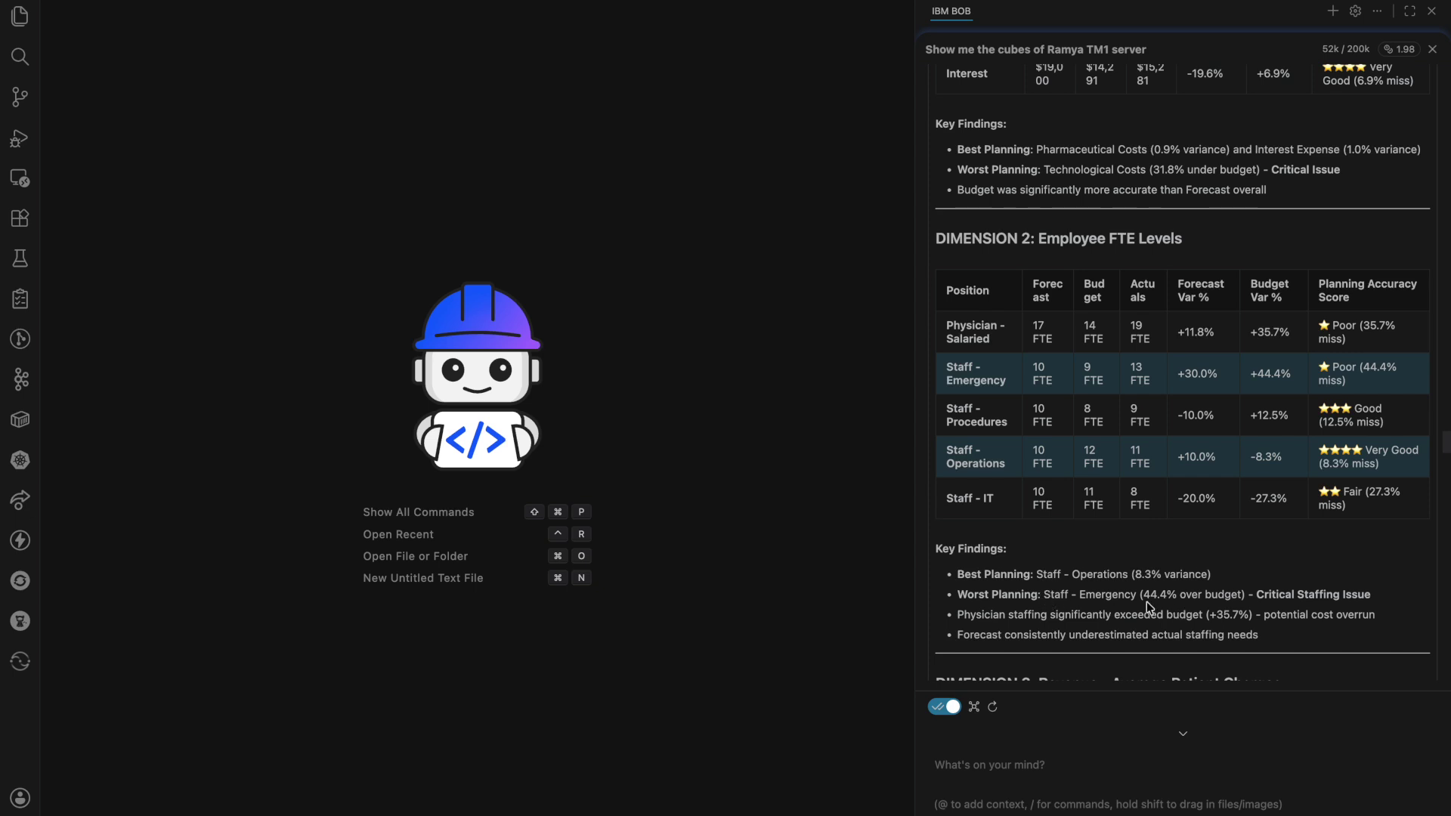
pyautogui.scroll(-2, 1146, 602)
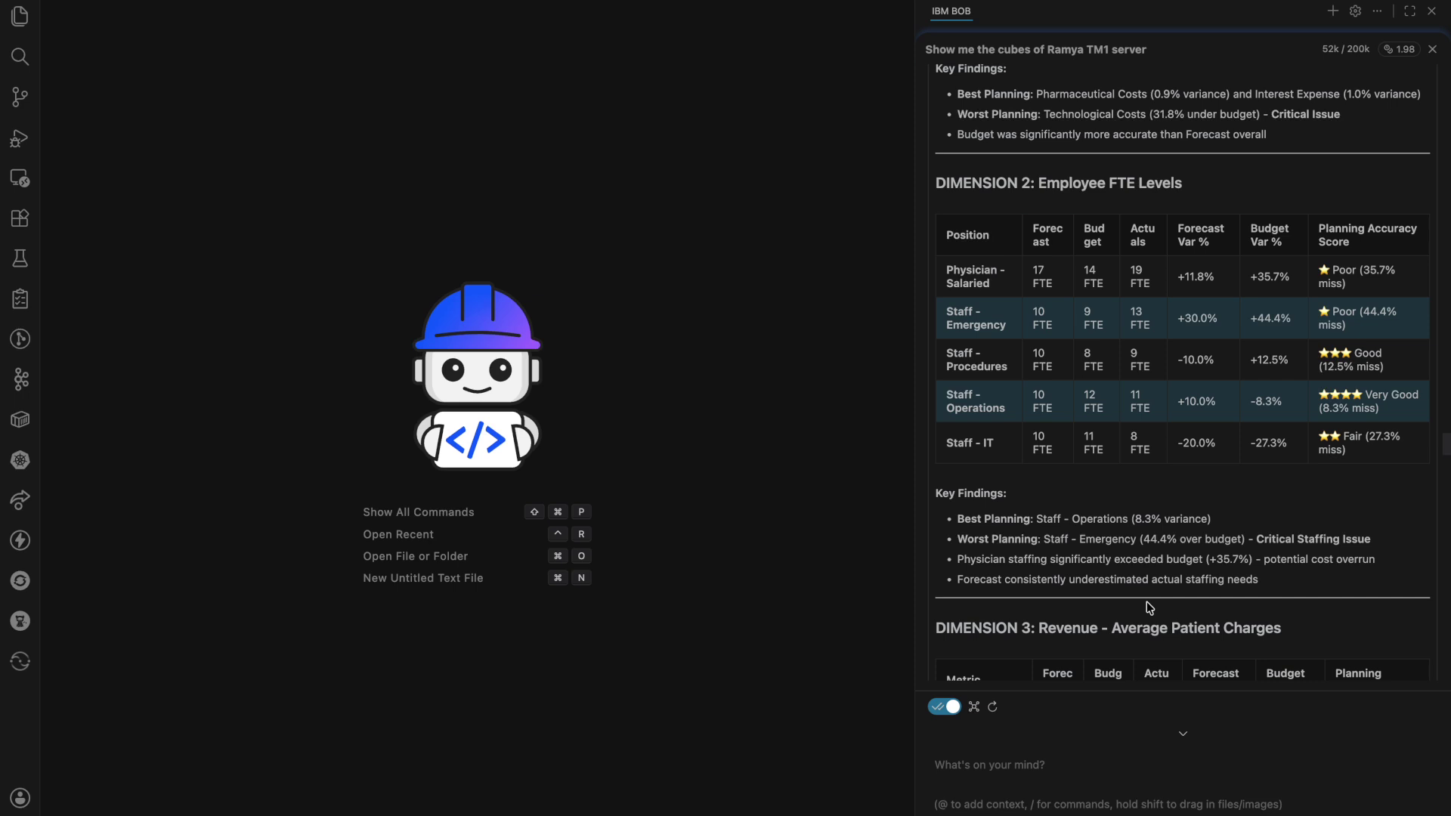
# - Review the average patient charges under Dimension 3 and the overall planning accuracy ranking by budget variance
pyautogui.scroll(-8, 1145, 602)
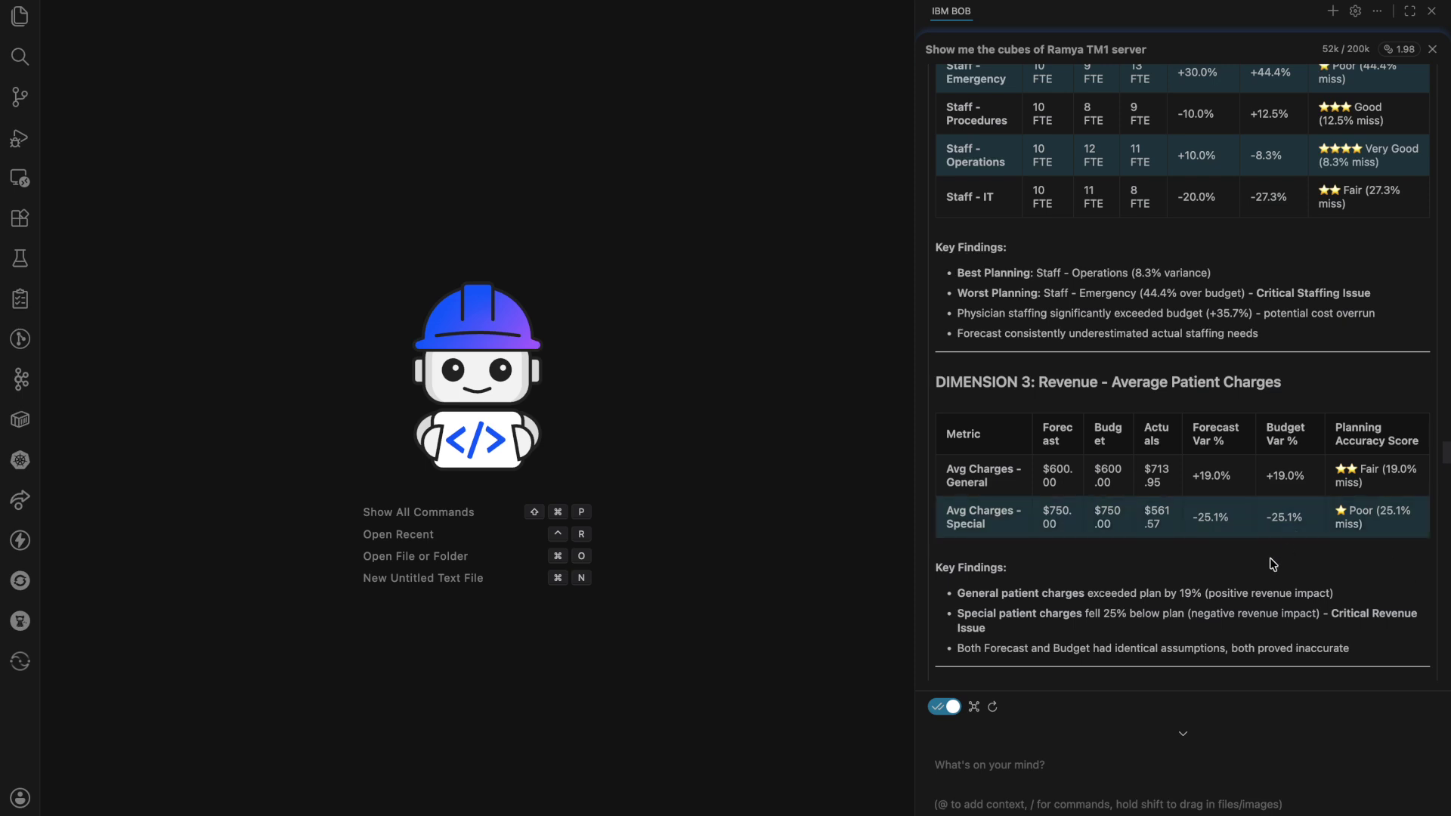
pyautogui.scroll(-6, 1274, 563)
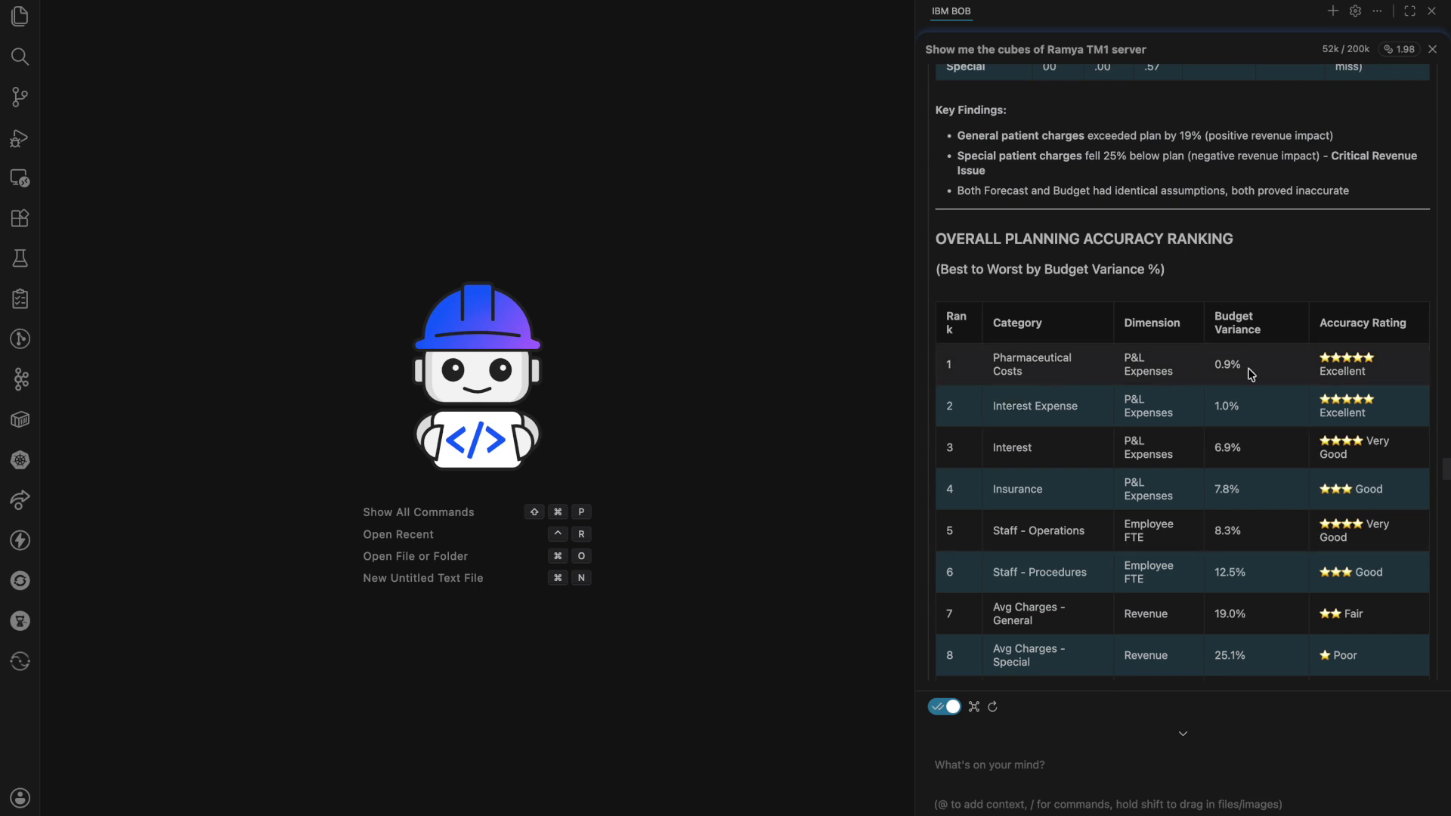
pyautogui.scroll(-4, 1389, 450)
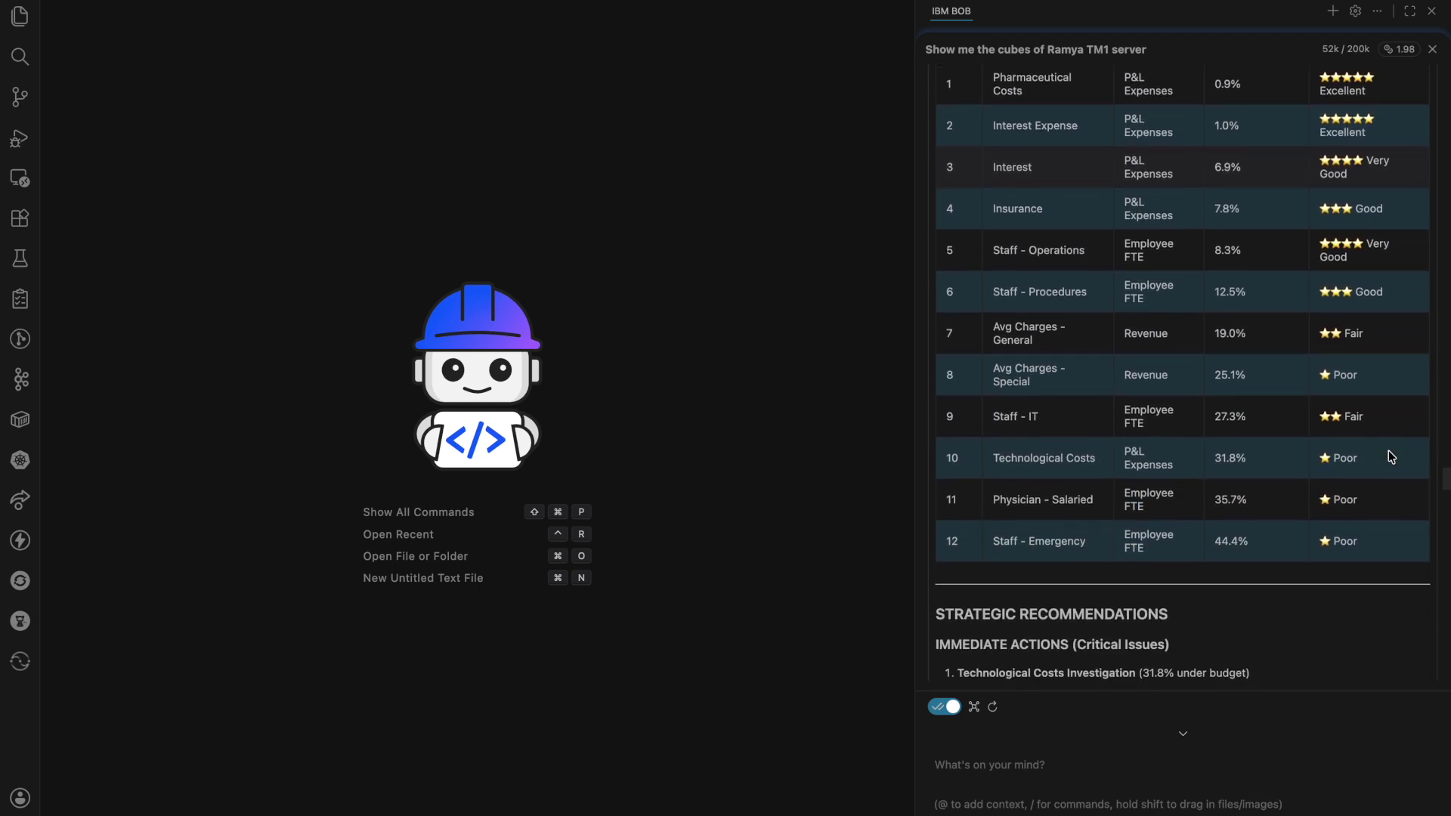
pyautogui.scroll(-1, 1297, 531)
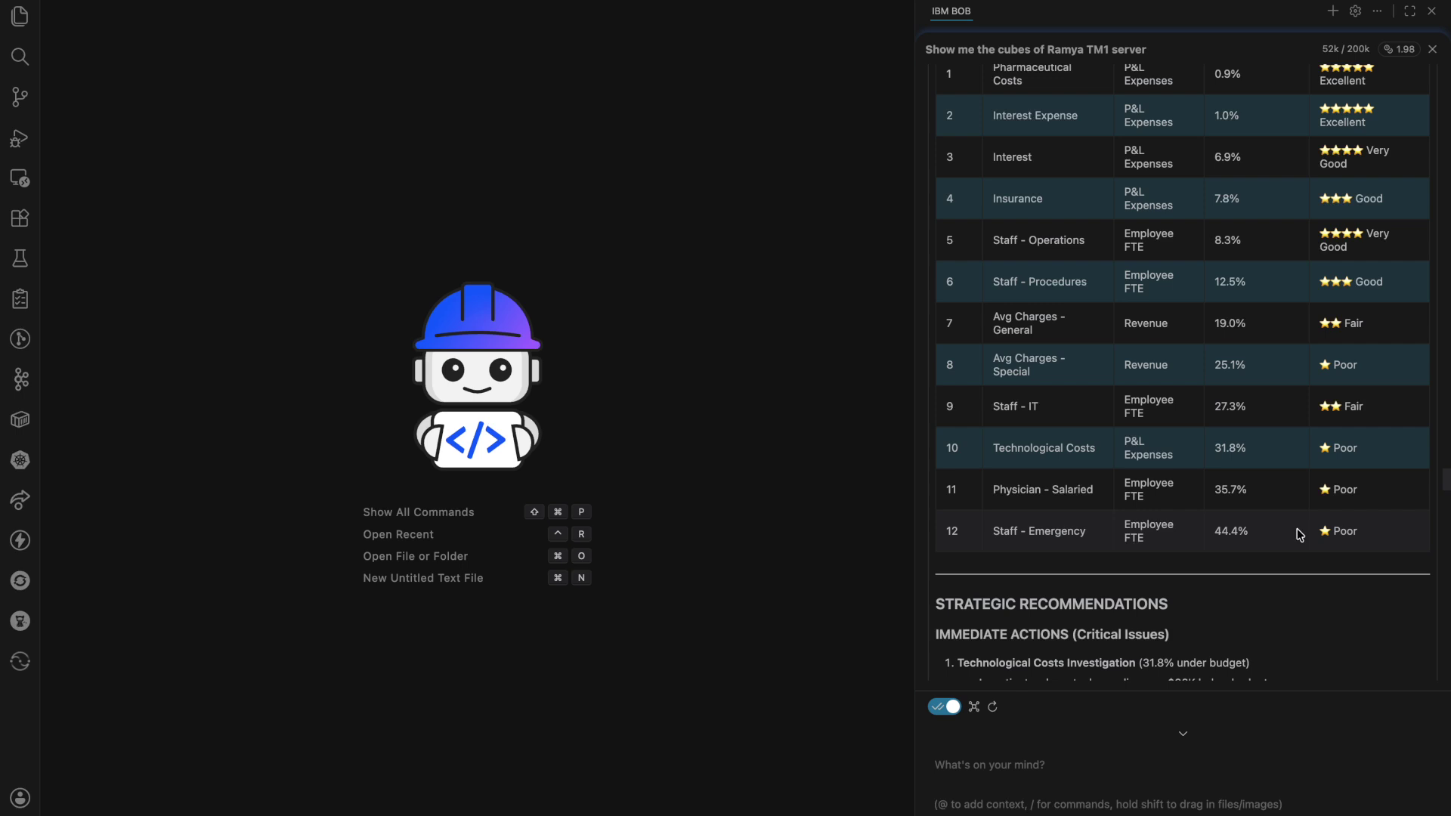
# - Read the strategic recommendations, from immediate actions to long-term initiatives, plus the performance metrics and success indicators
pyautogui.scroll(-3, 1281, 560)
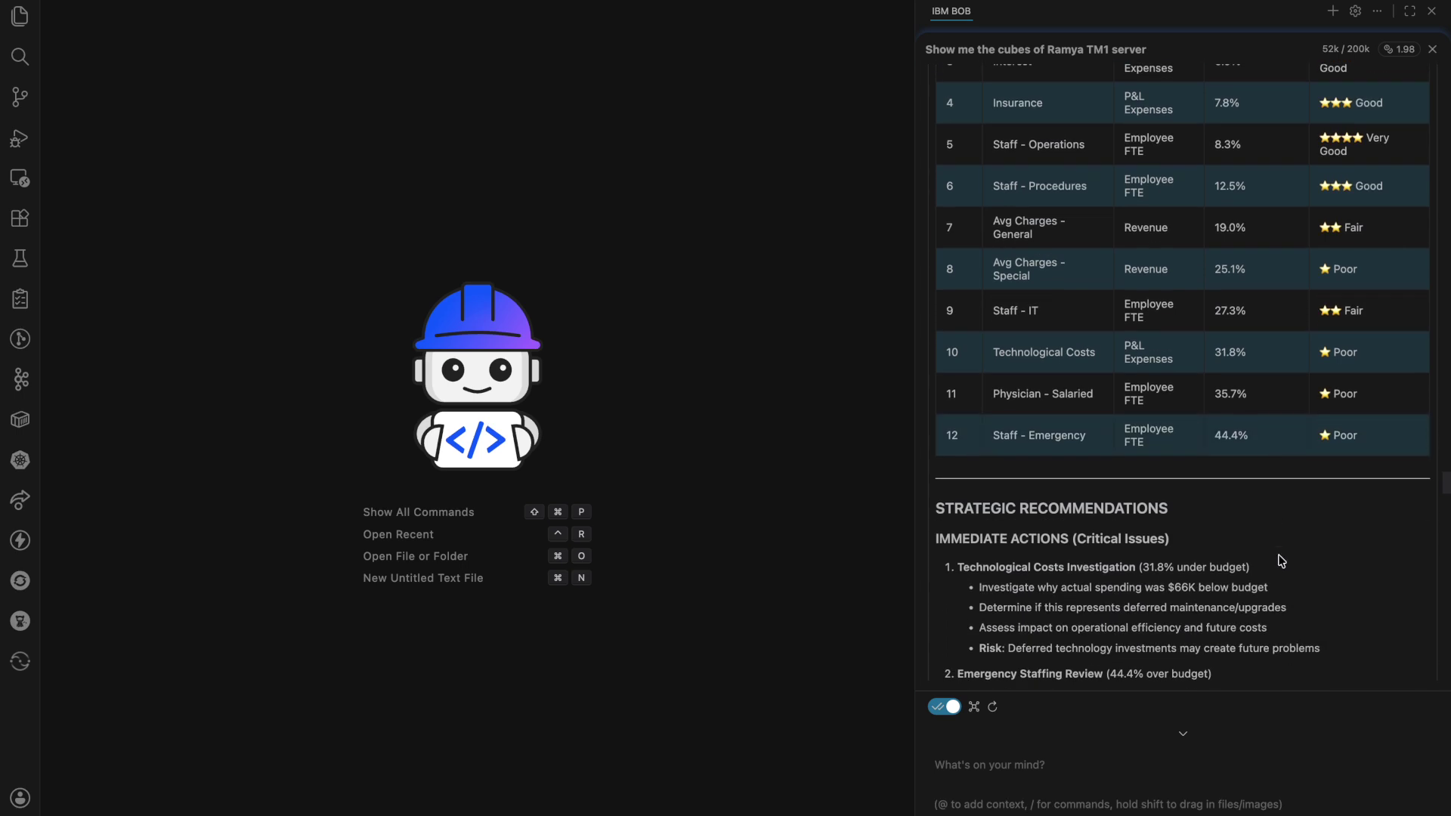
pyautogui.scroll(-8, 1280, 560)
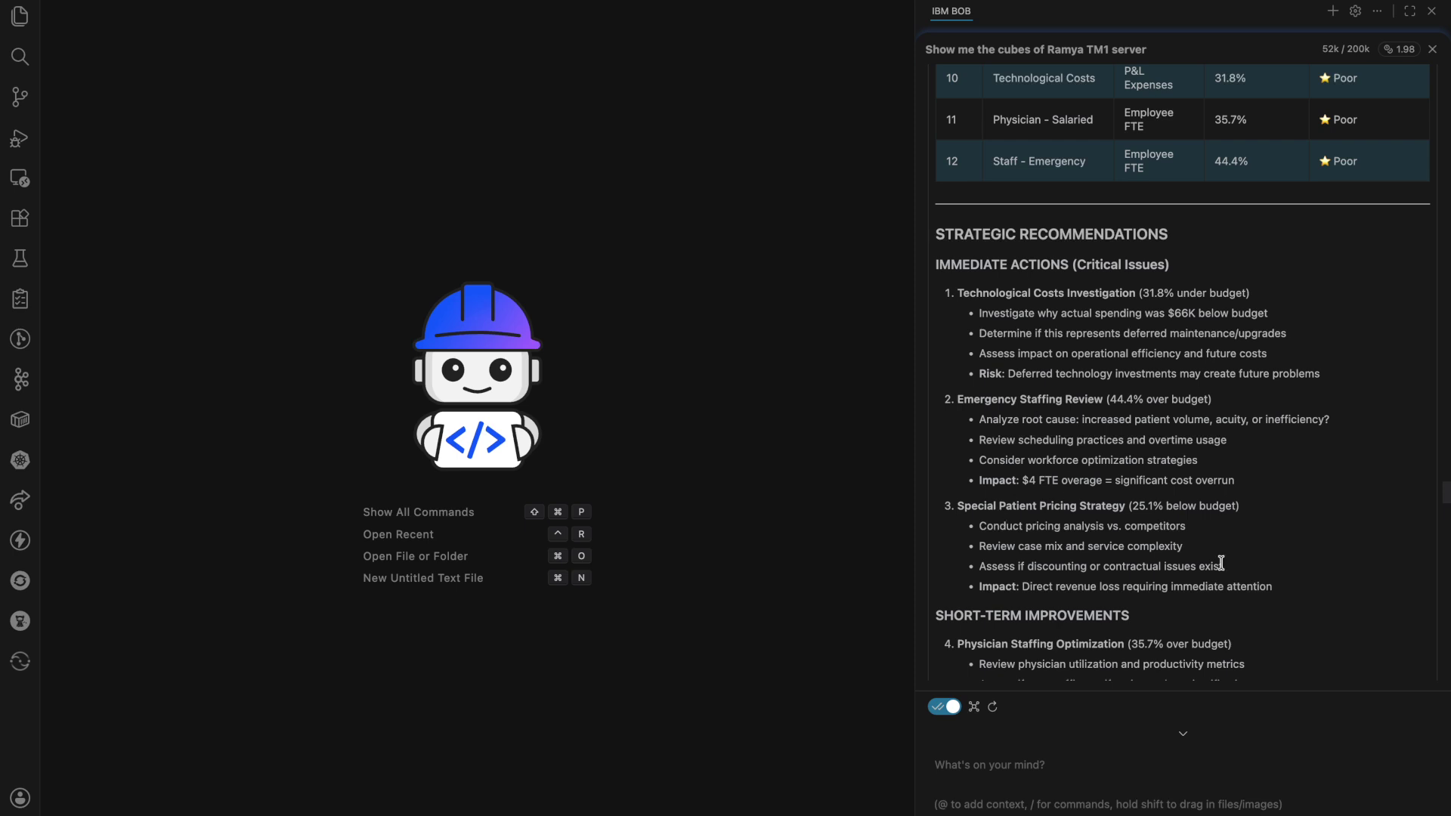
pyautogui.scroll(-5, 1221, 563)
pyautogui.scroll(-5, 1217, 568)
pyautogui.scroll(-1, 1216, 568)
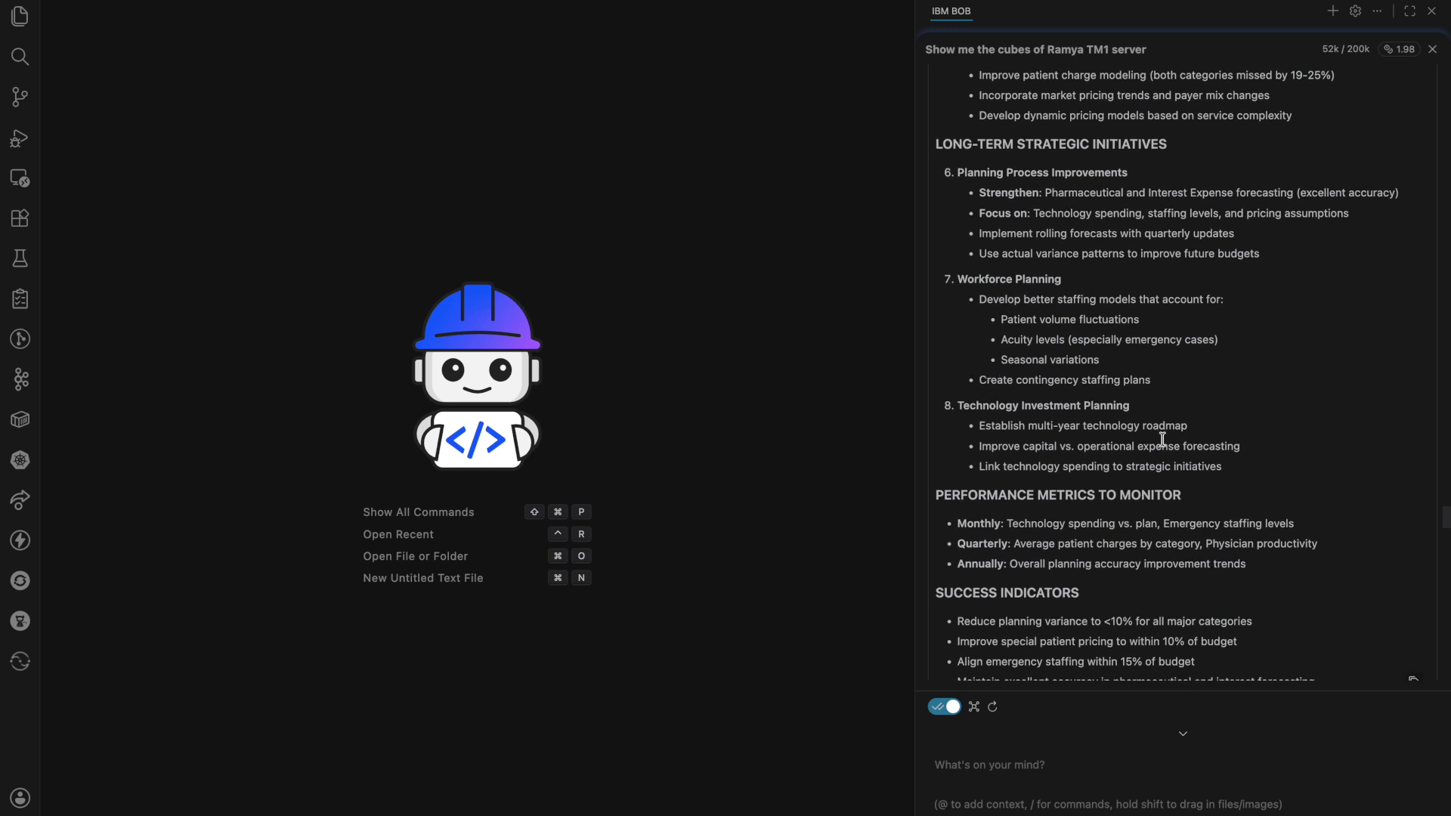
pyautogui.scroll(-4, 1209, 524)
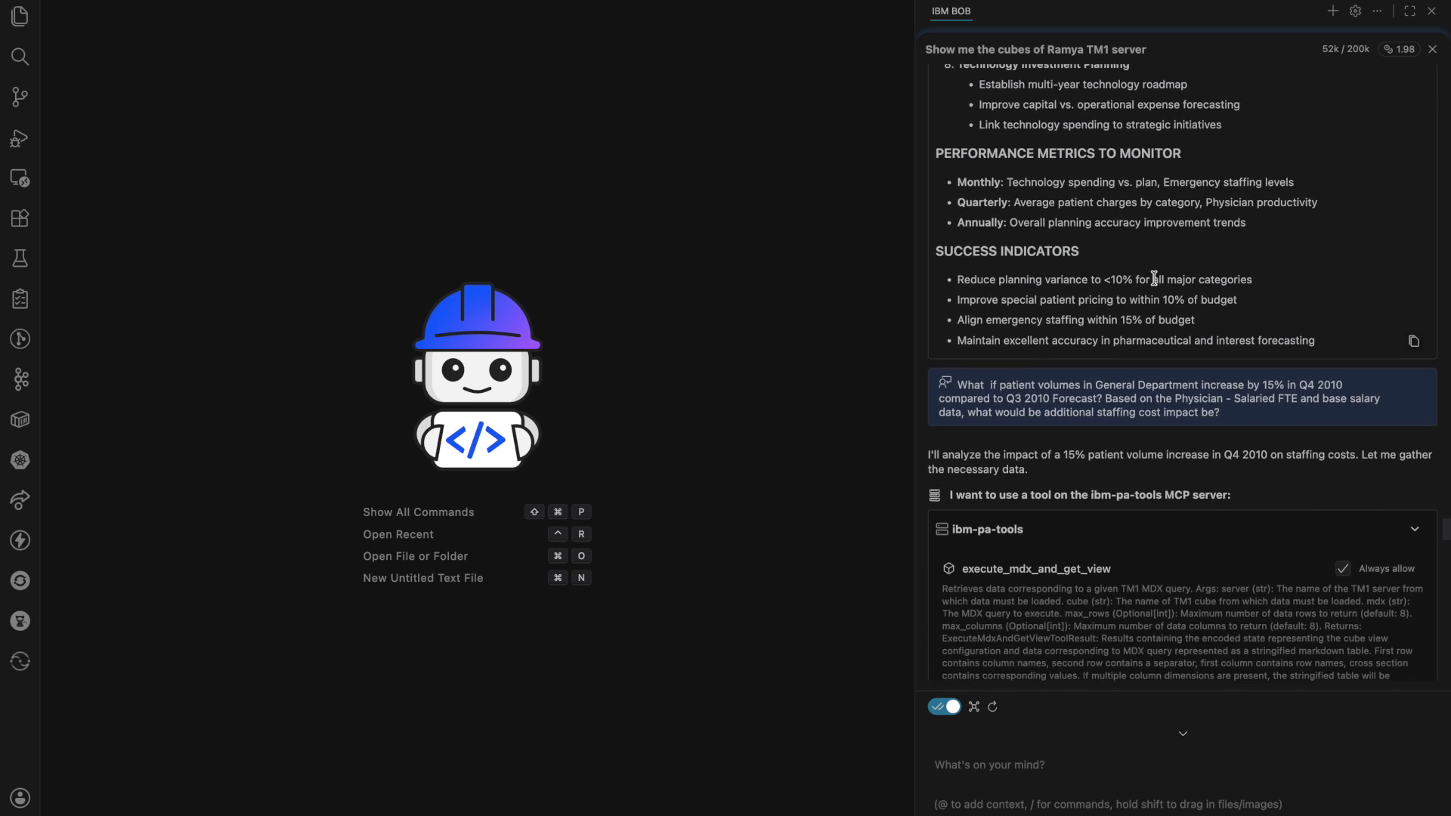
# - Read the Q3 and Q4 2010 baseline data, the 15% volume increase scenario and the staffing ratio analysis
pyautogui.scroll(-2, 1154, 279)
pyautogui.scroll(-1, 1155, 278)
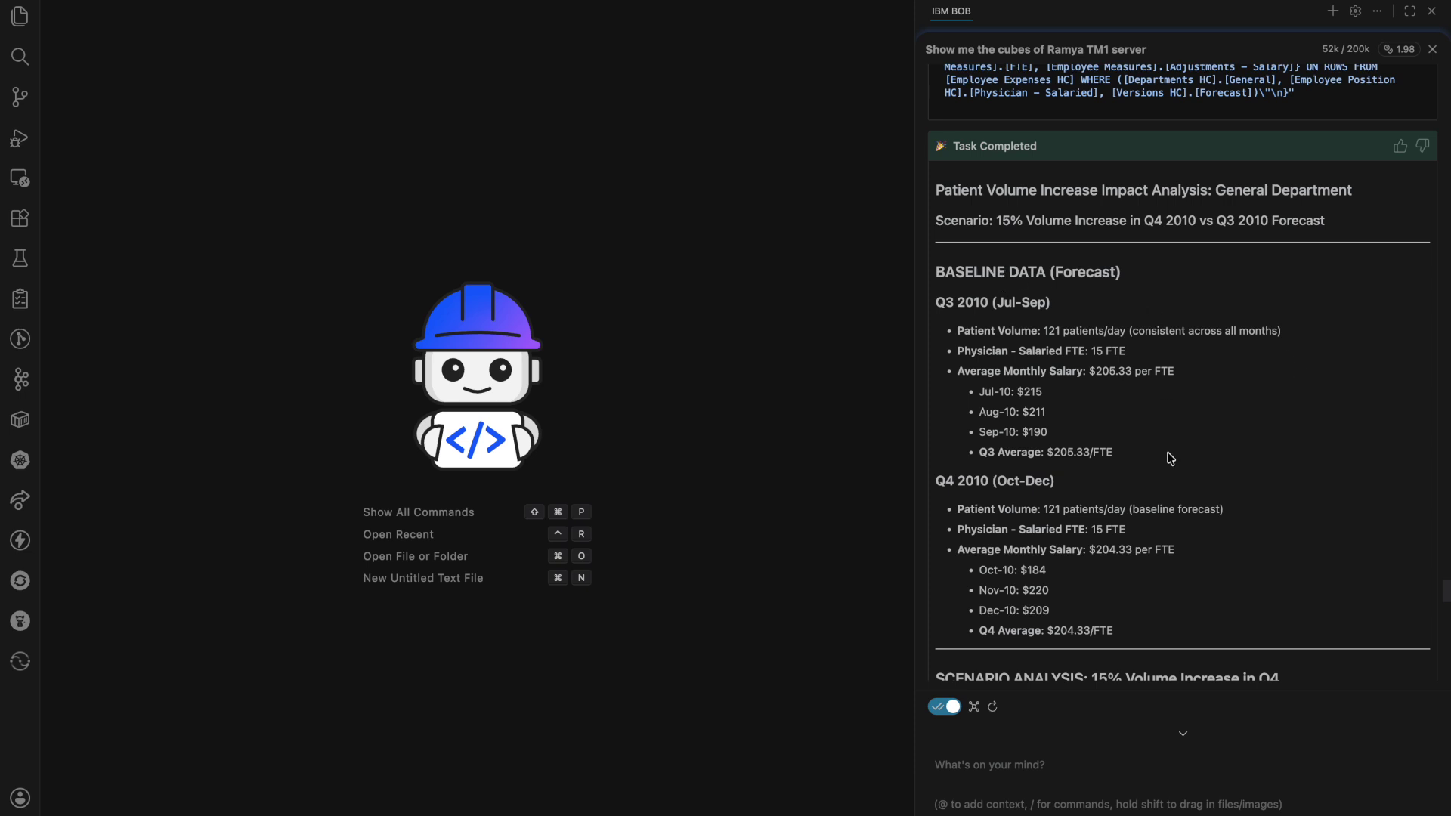
pyautogui.scroll(-5, 1170, 459)
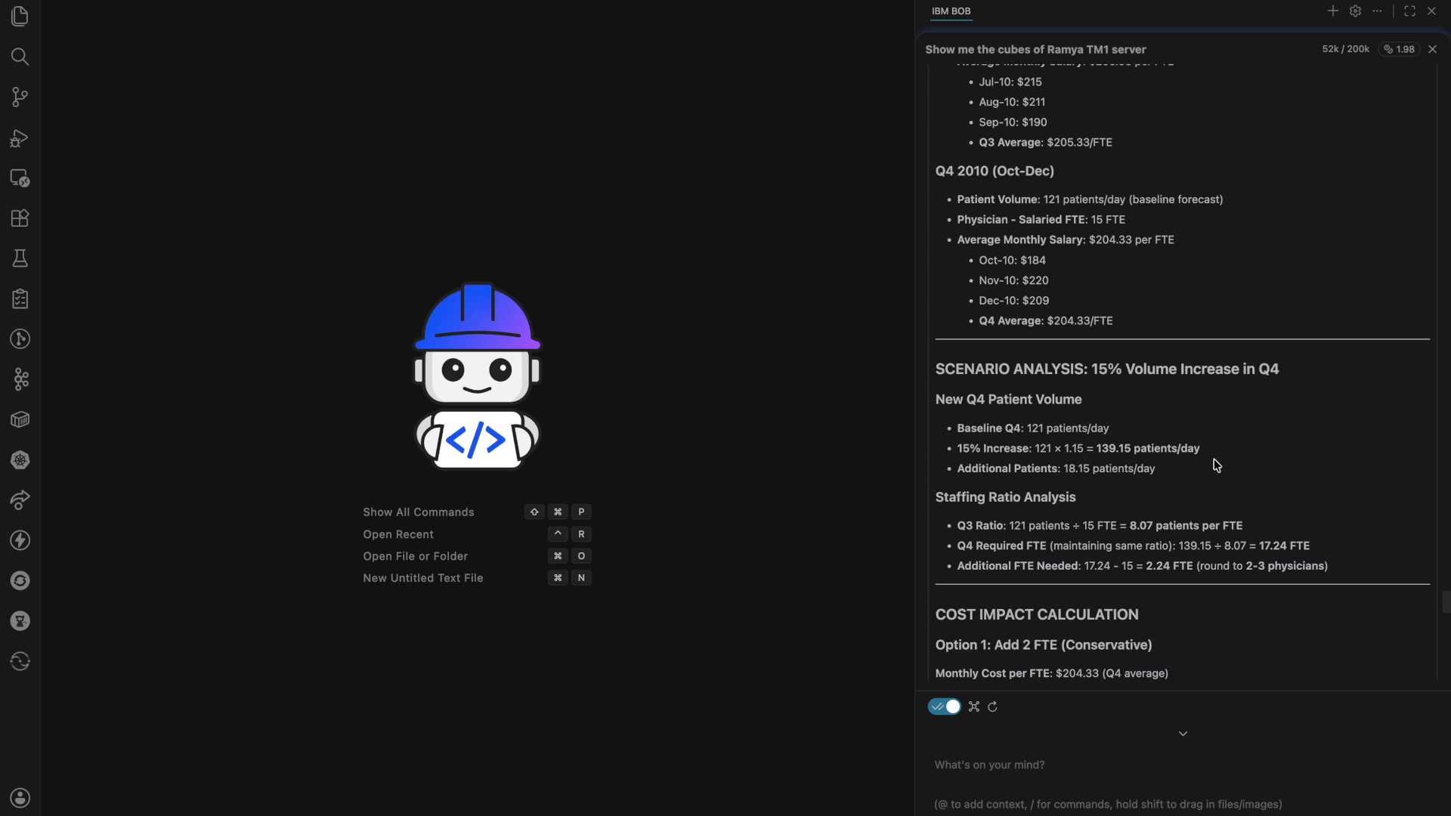
pyautogui.scroll(-1, 1213, 471)
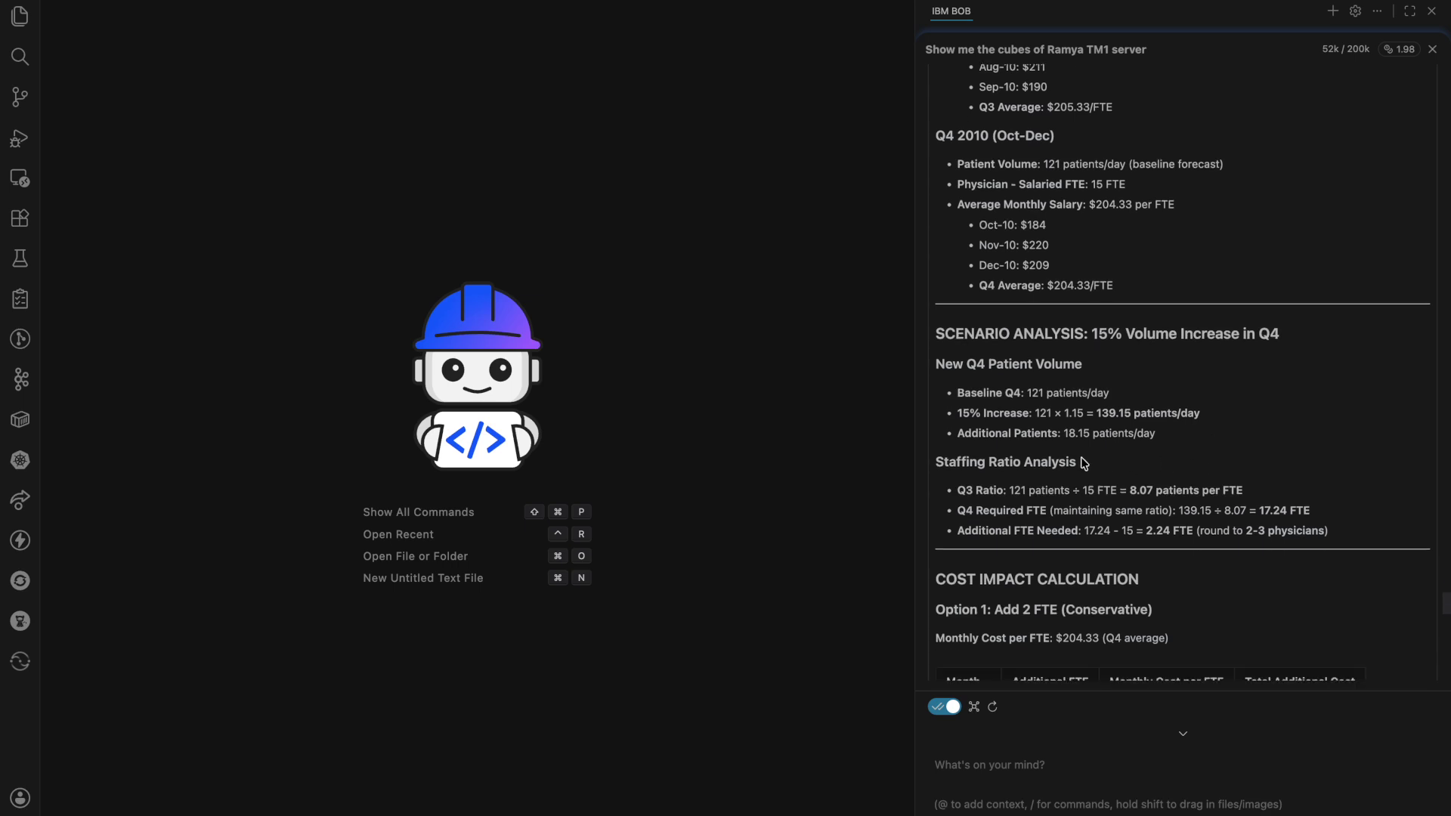
pyautogui.scroll(-6, 1192, 443)
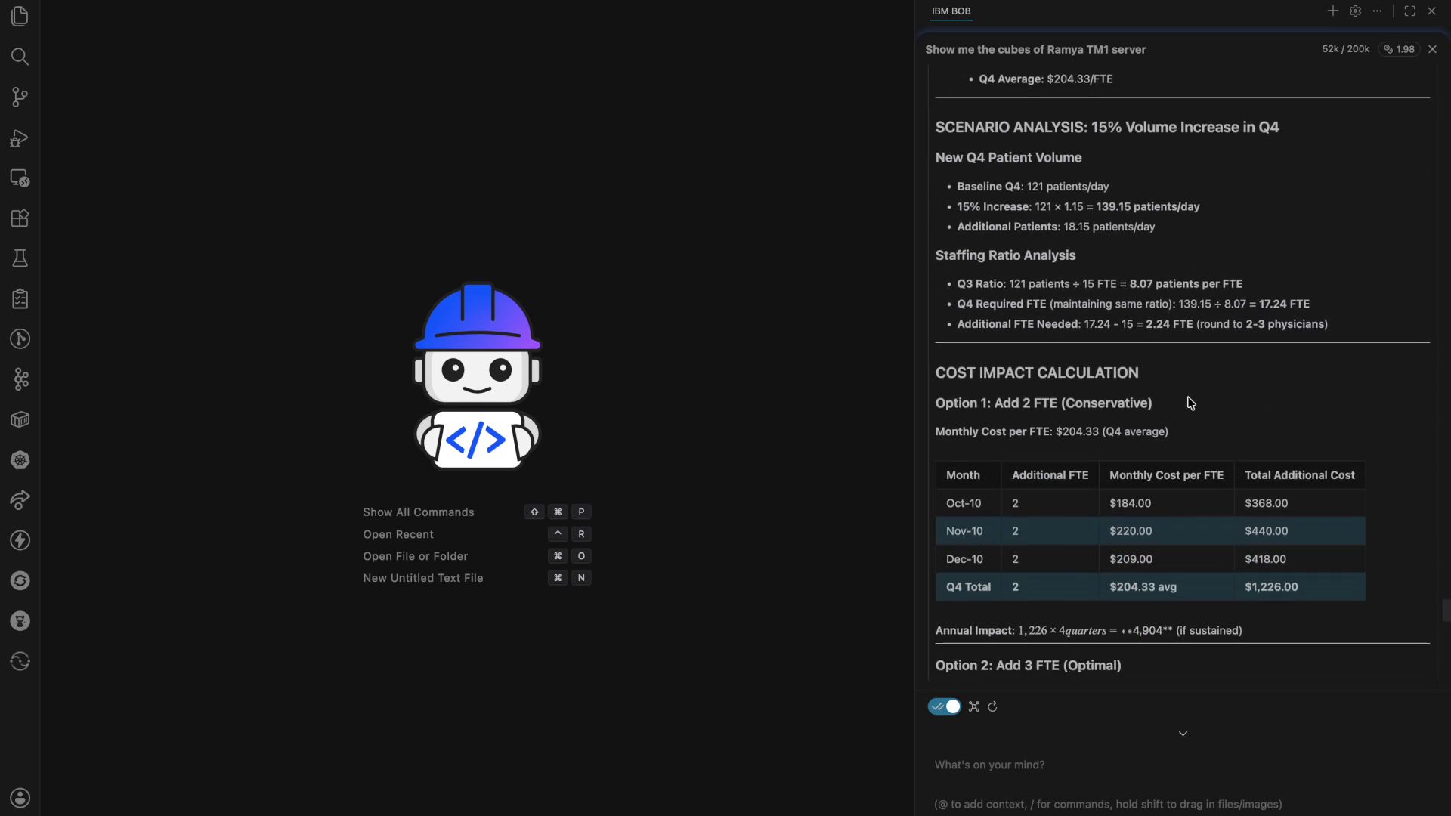
# - Compare the cost impact of adding 2 FTE versus 3 FTE and examine the staffing efficiency comparison
pyautogui.scroll(-4, 1214, 422)
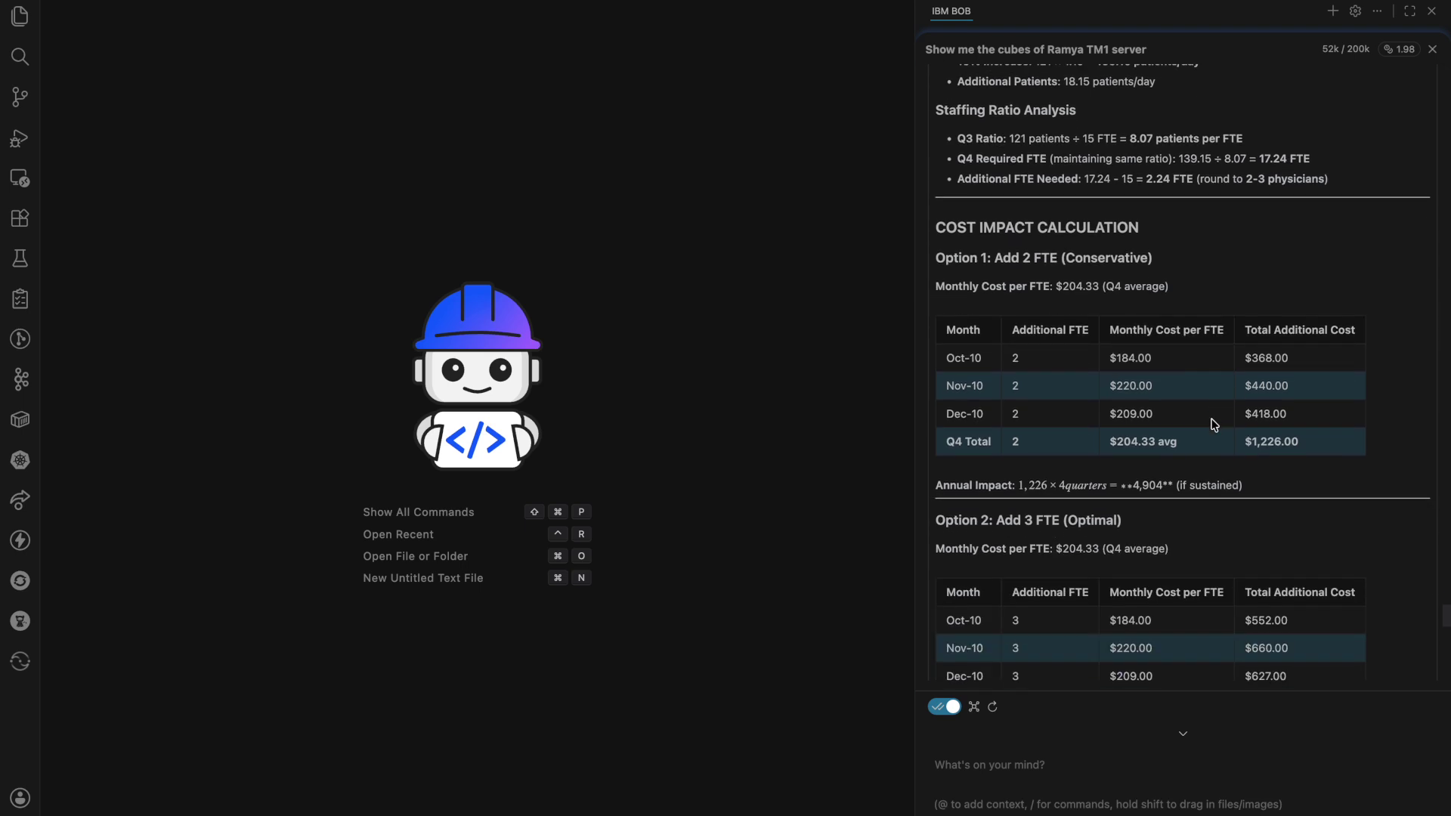
pyautogui.scroll(-6, 1251, 356)
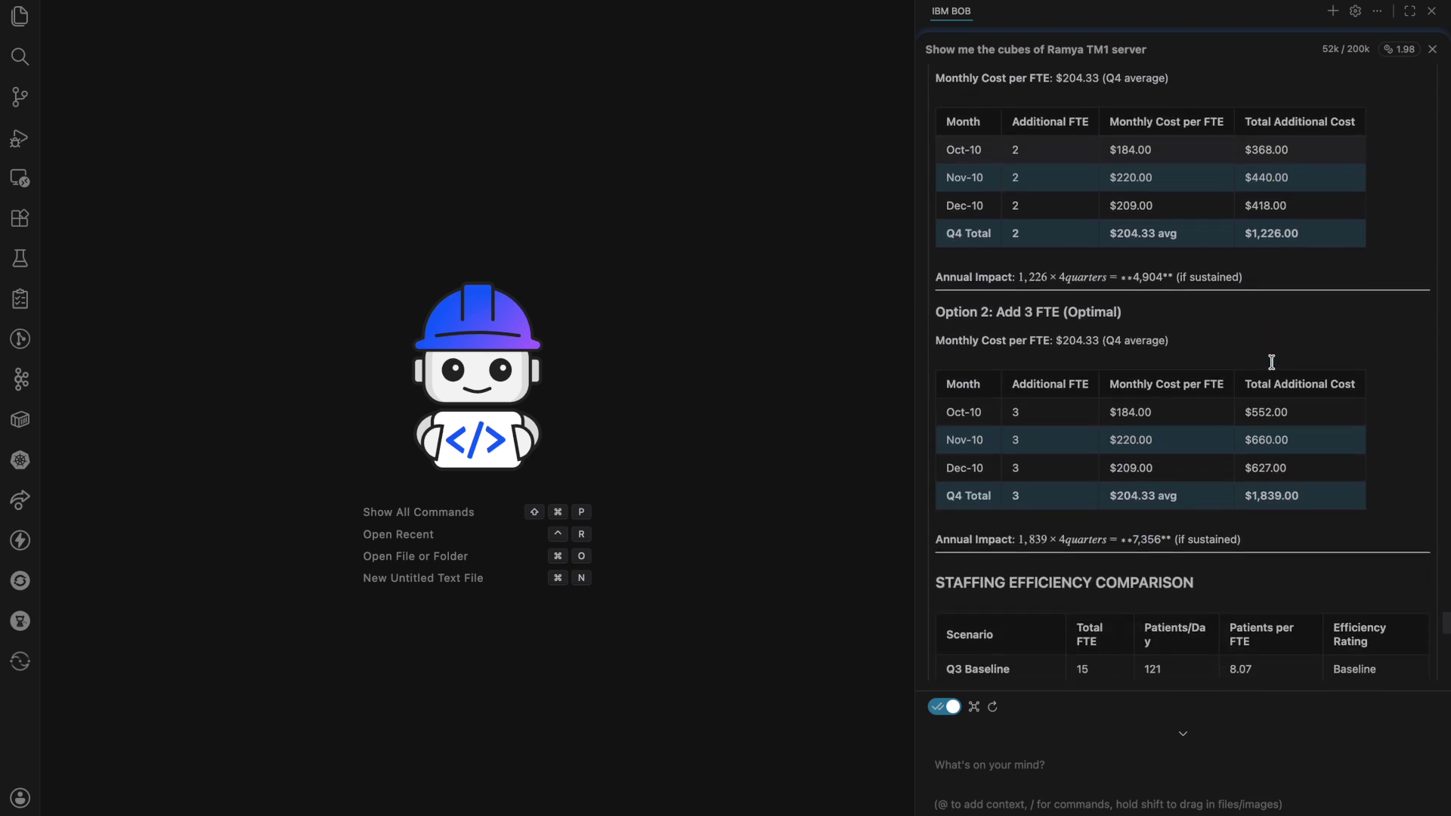
pyautogui.scroll(-1, 1272, 362)
pyautogui.scroll(3, 1228, 427)
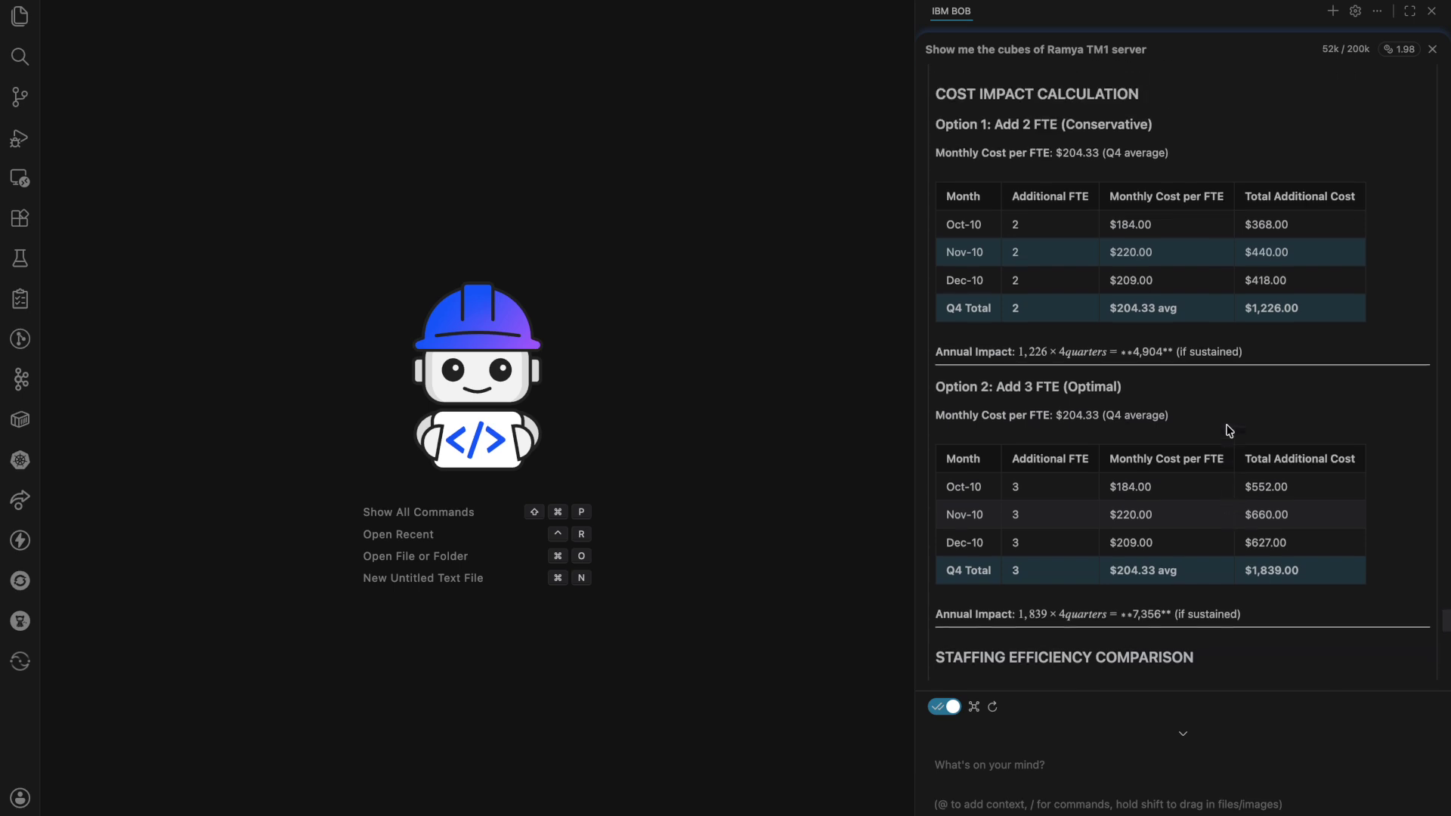
pyautogui.scroll(-5, 1186, 355)
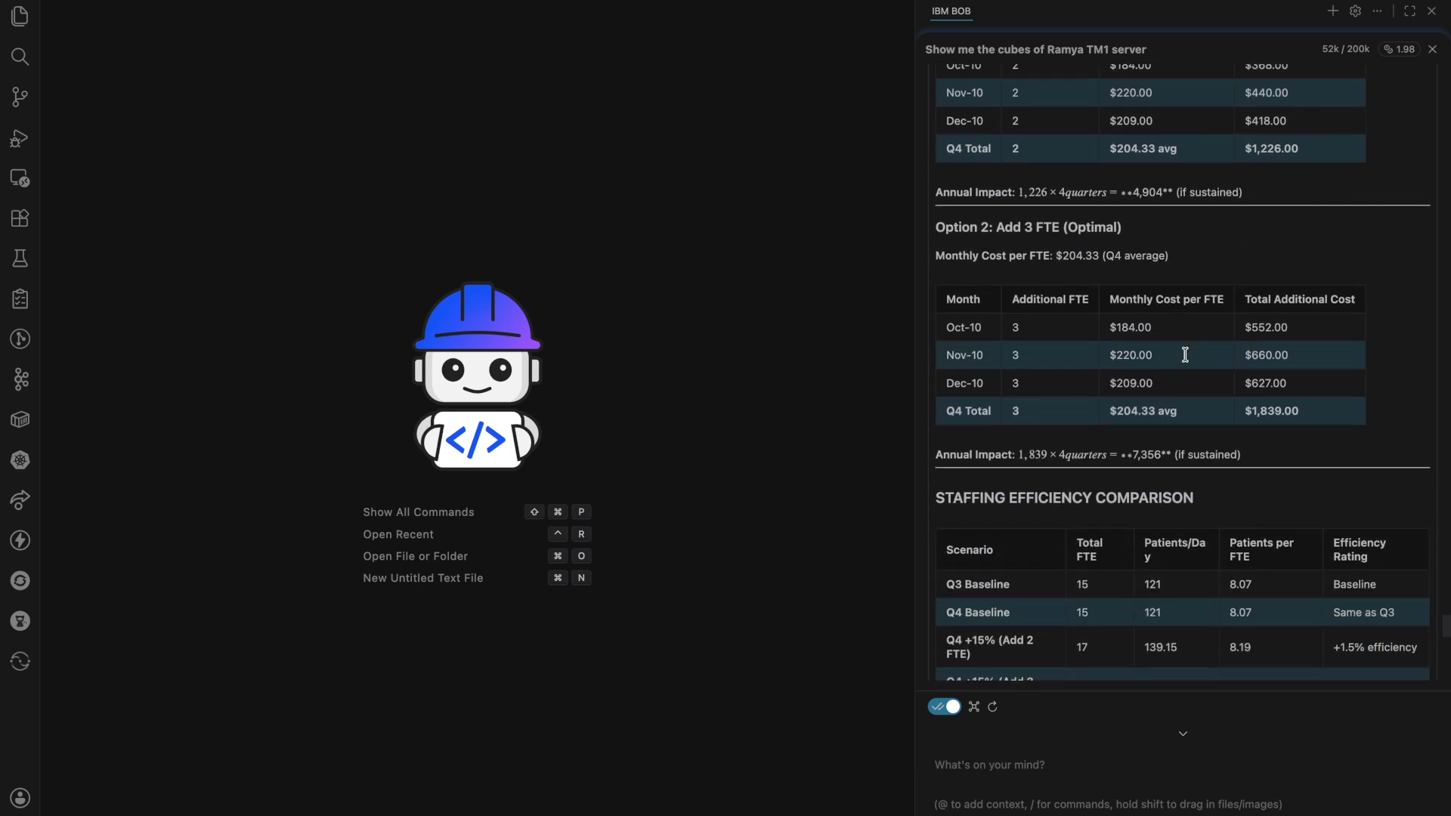
pyautogui.scroll(4, 1186, 355)
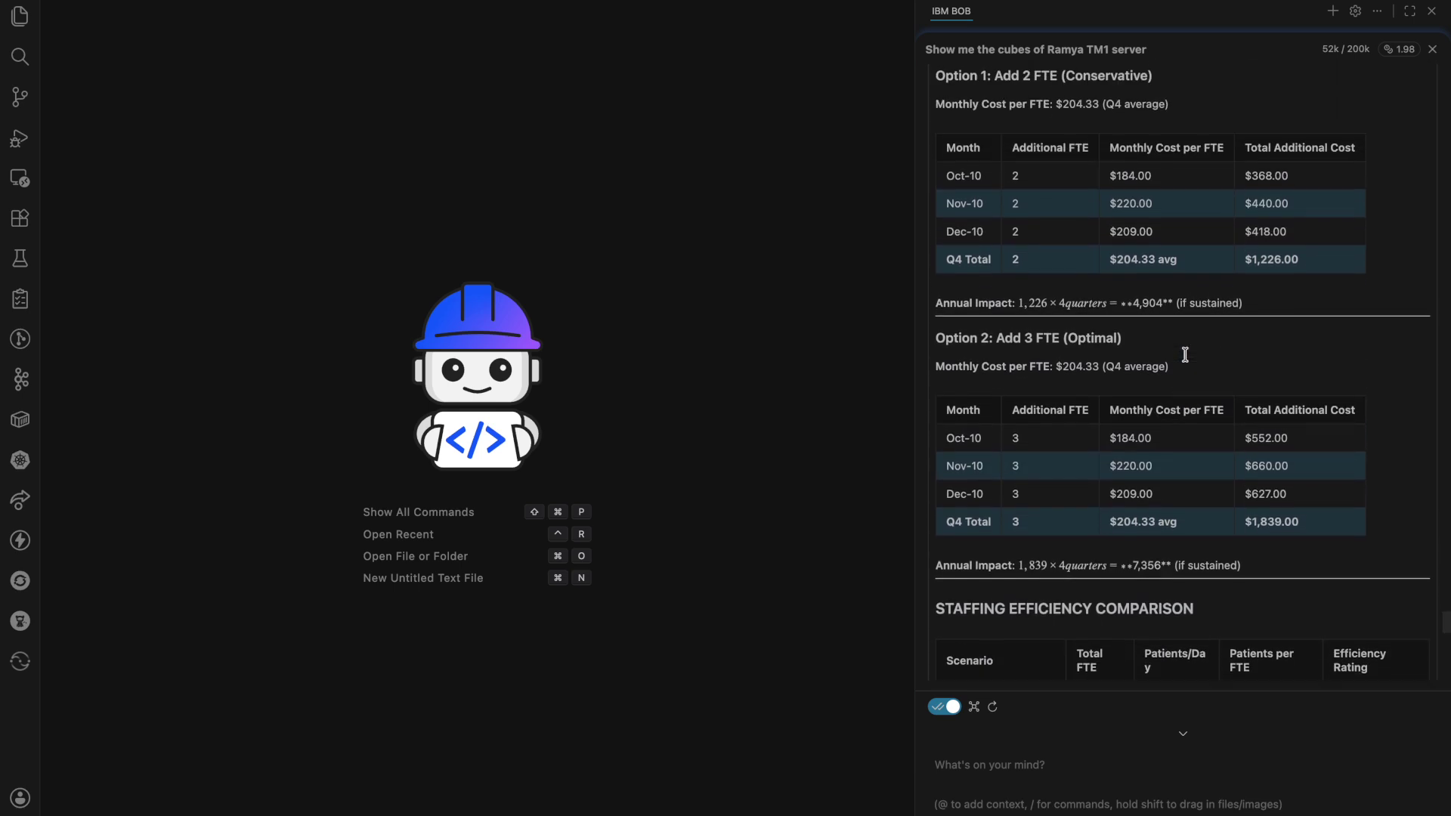
pyautogui.scroll(-9, 1185, 354)
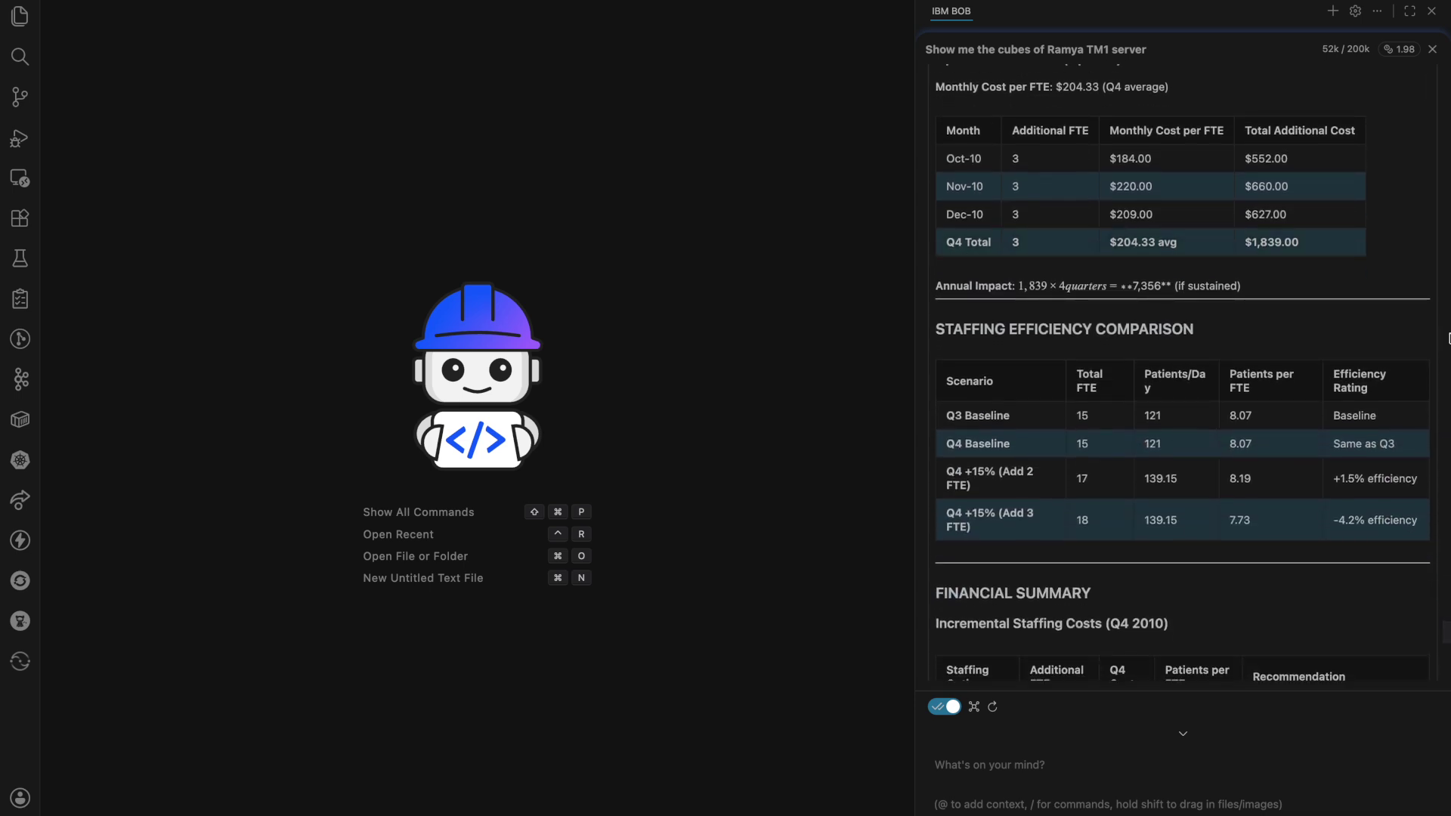
# - Read the financial summary, staffing recommendations, monitoring metrics, decision triggers, revenue offset analysis and conclusion of the volume scenario
pyautogui.scroll(-8, 1163, 418)
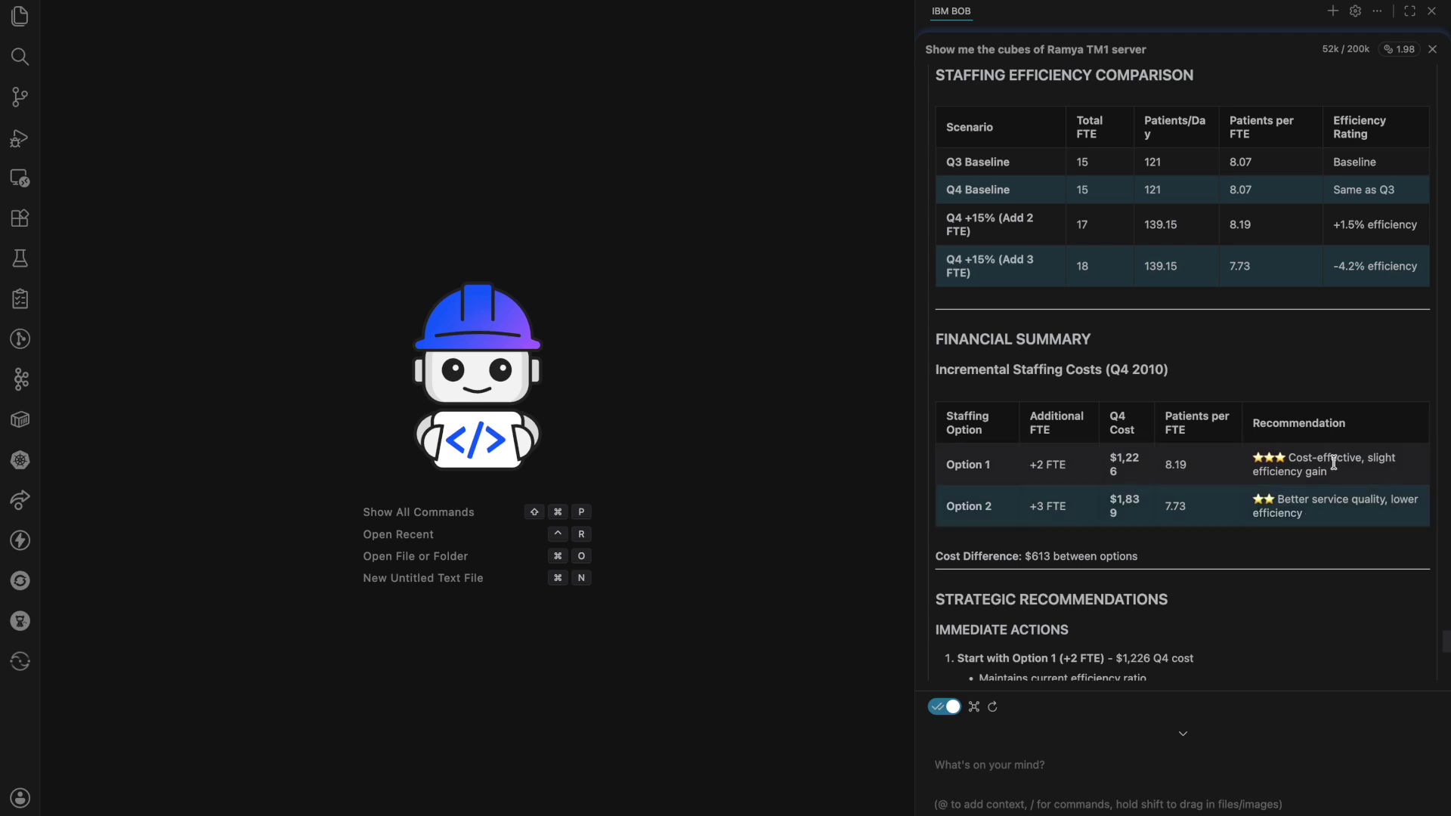
pyautogui.scroll(-5, 1300, 512)
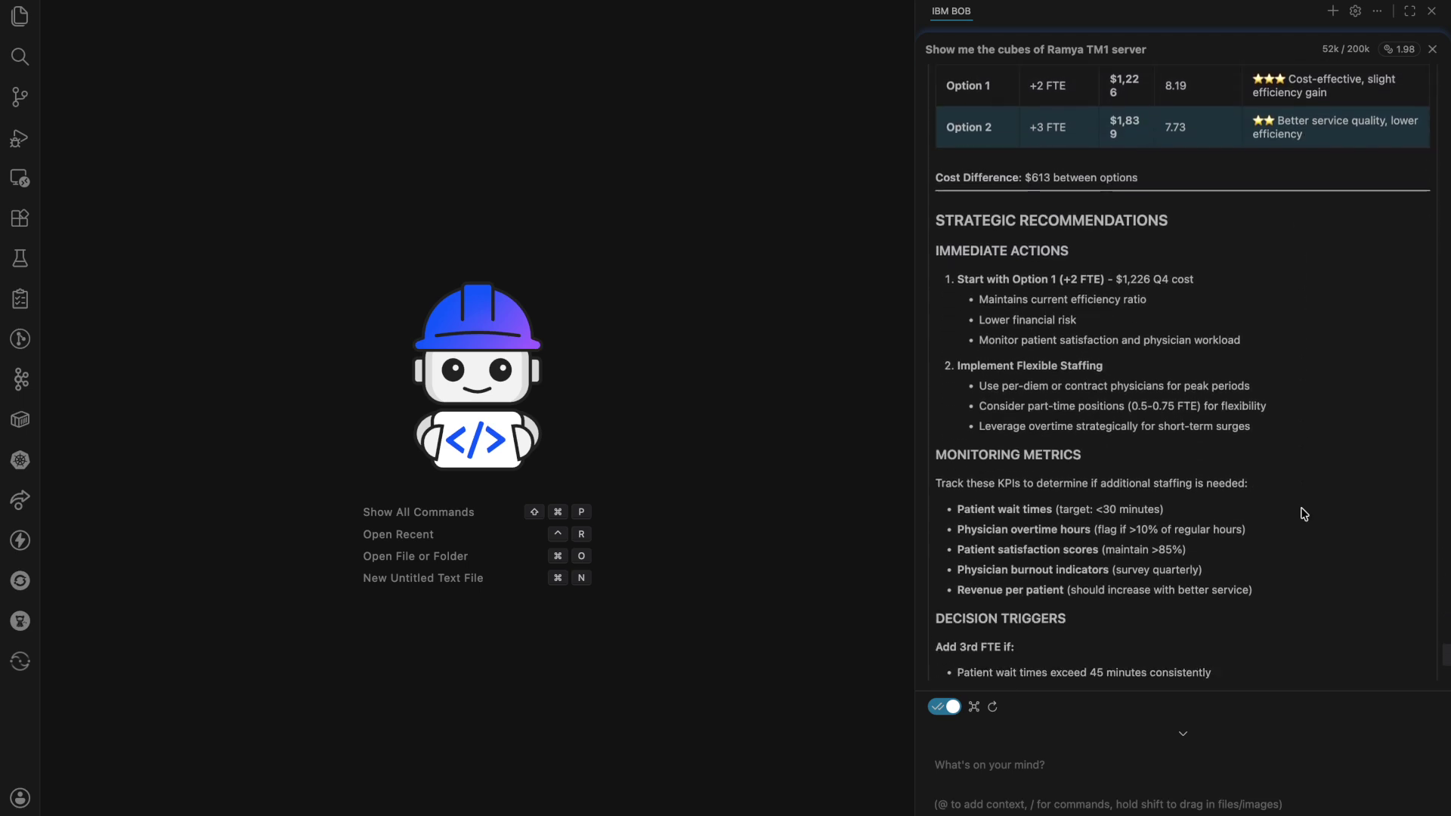
pyautogui.scroll(2, 1304, 514)
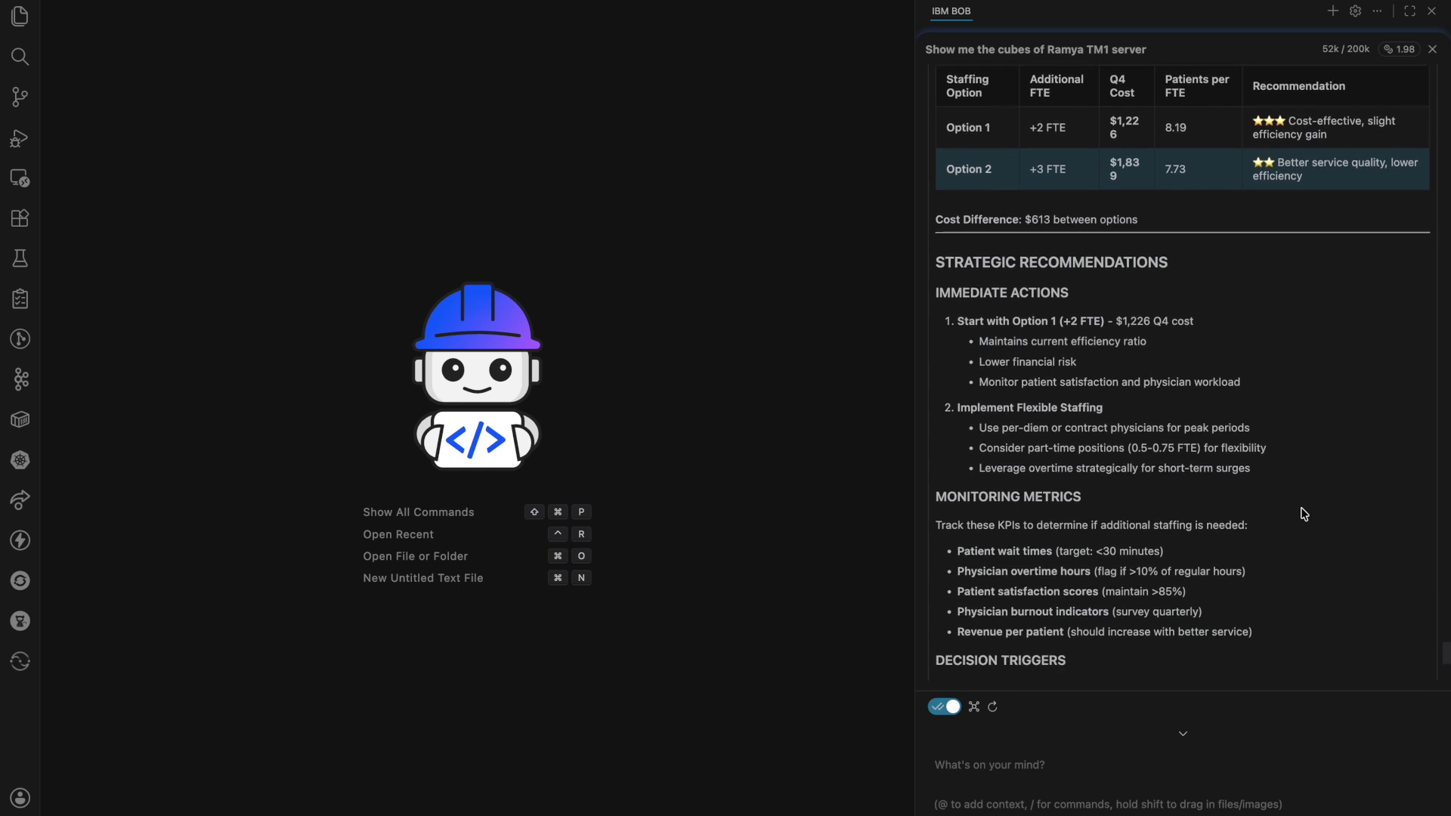
pyautogui.scroll(-1, 1304, 514)
pyautogui.scroll(1, 1303, 514)
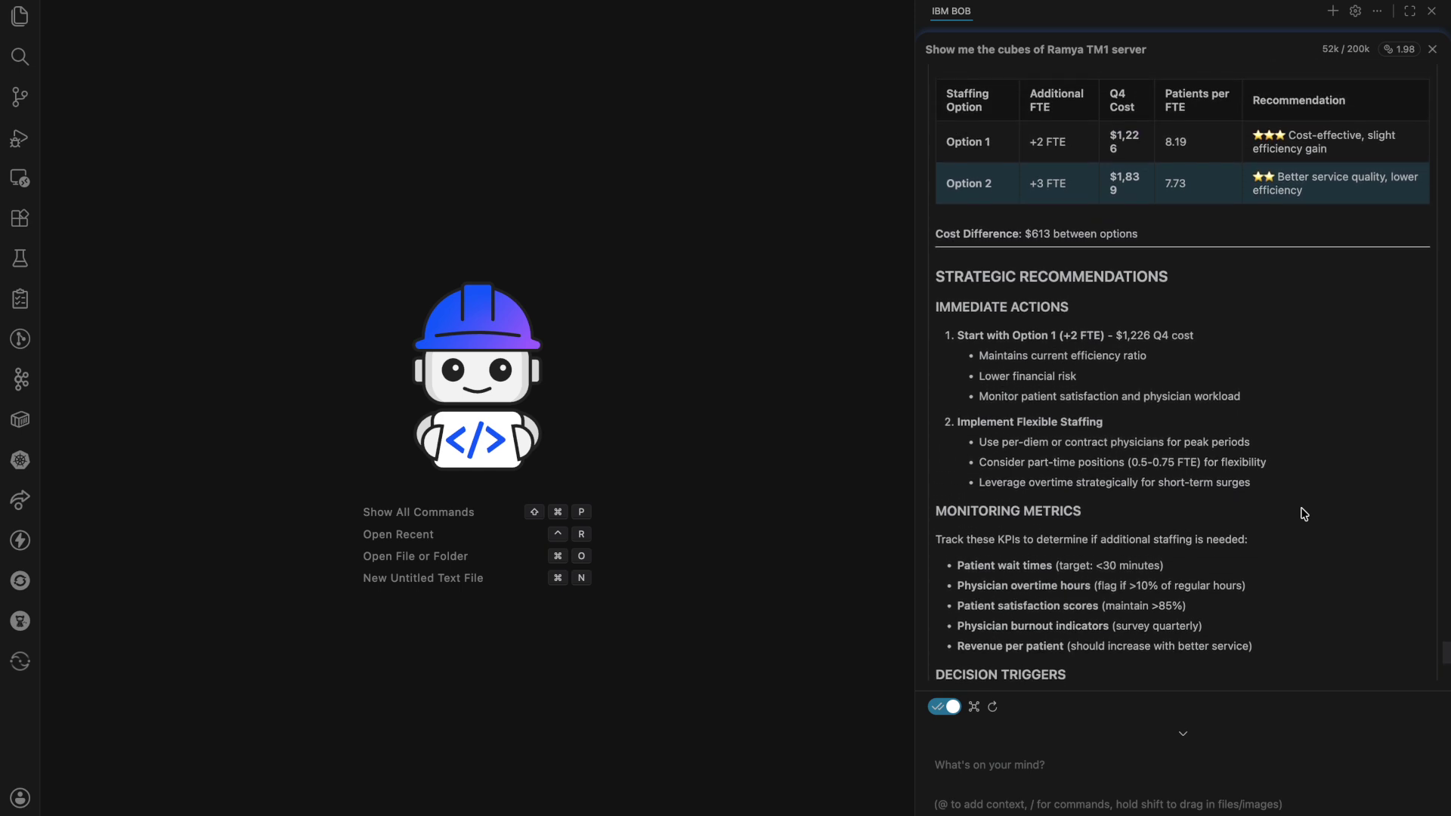
pyautogui.scroll(-4, 1304, 514)
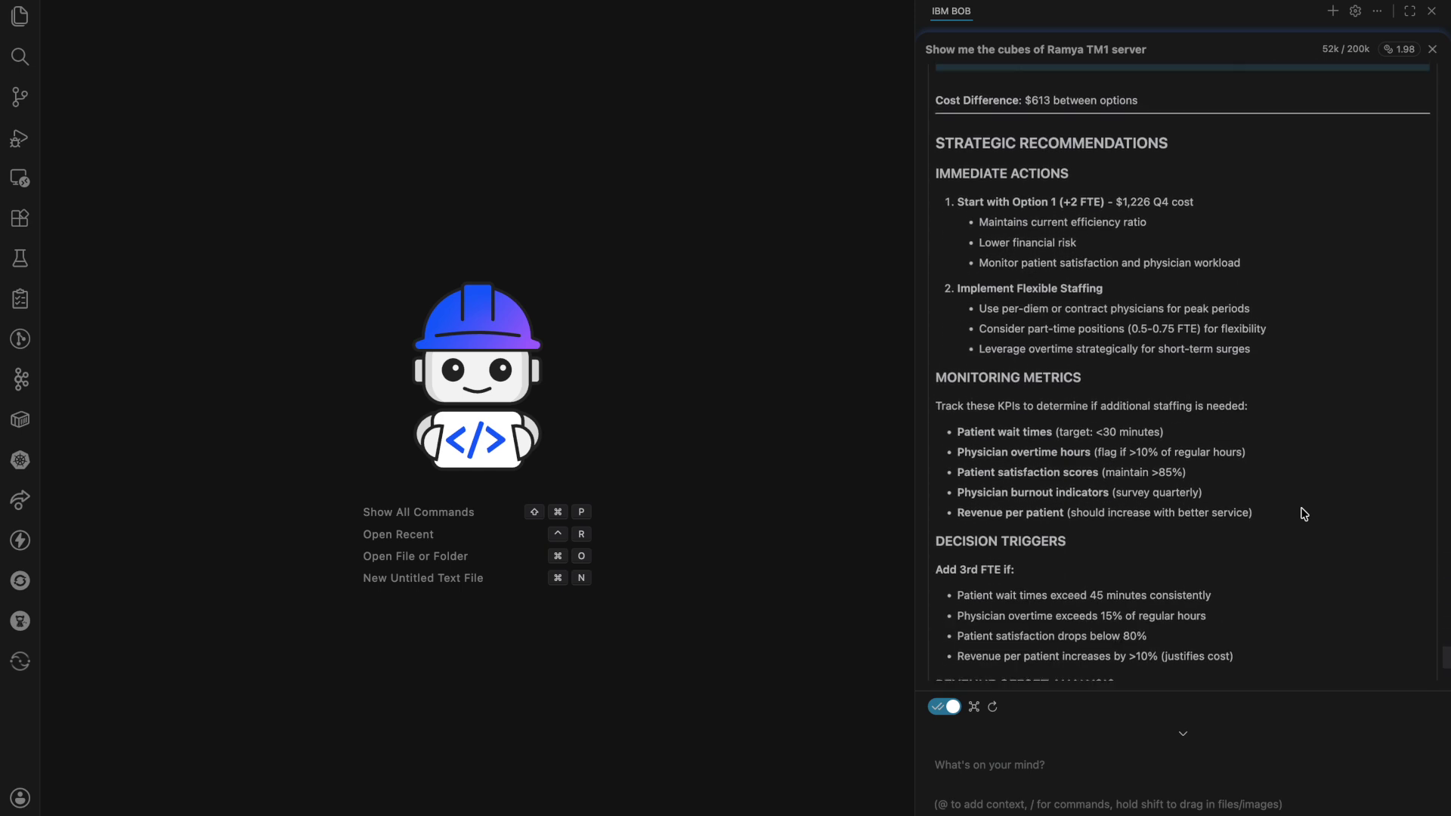
pyautogui.scroll(-3, 1304, 514)
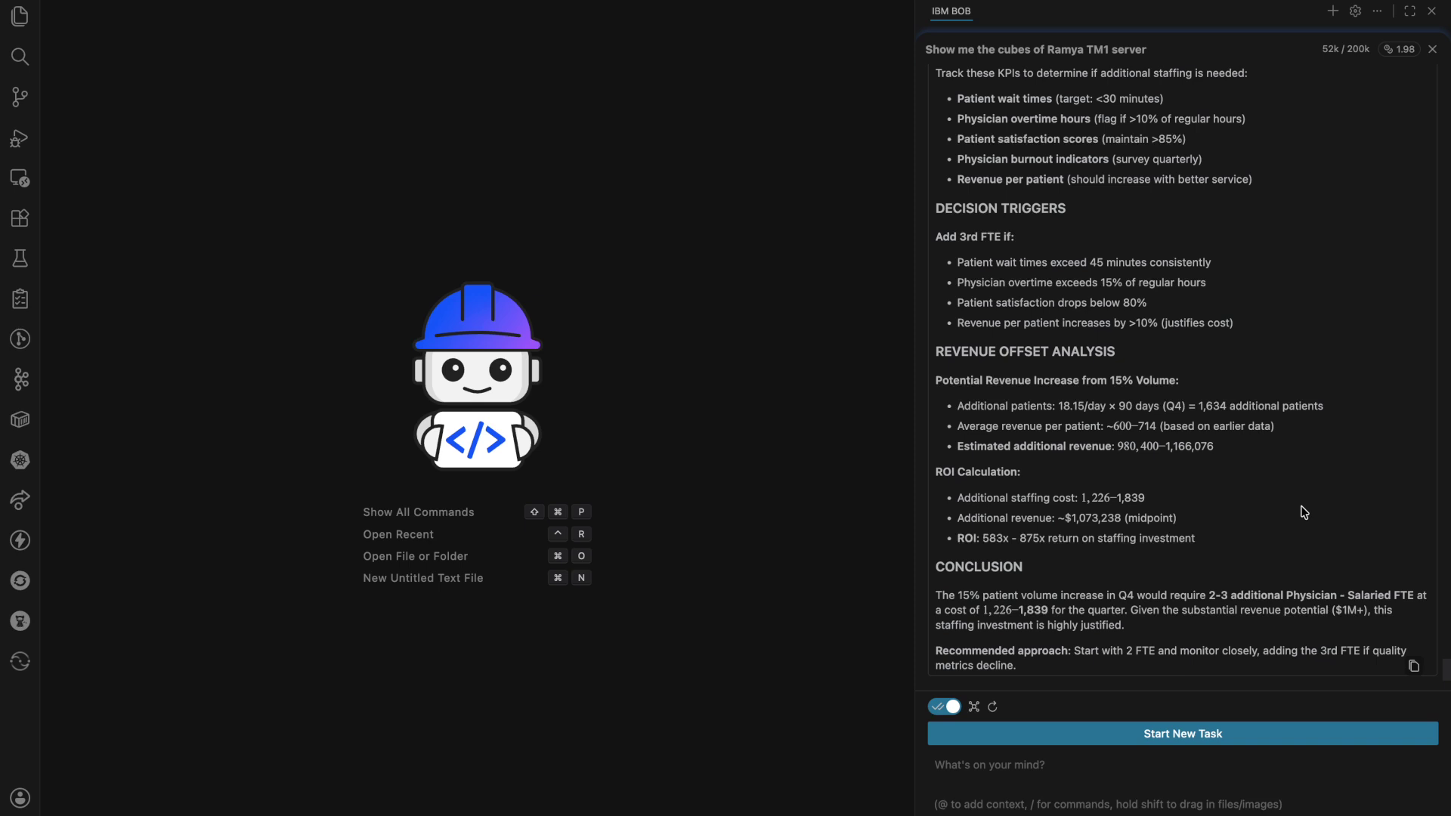
# - Request a comprehensive 2010 General department report: patient volumes Budget vs Actuals, top 5 Forecast P&L expenses, Physician FTE levels, Payor Mix Variance, notable findings and previous insights
pyautogui.click(1104, 798)
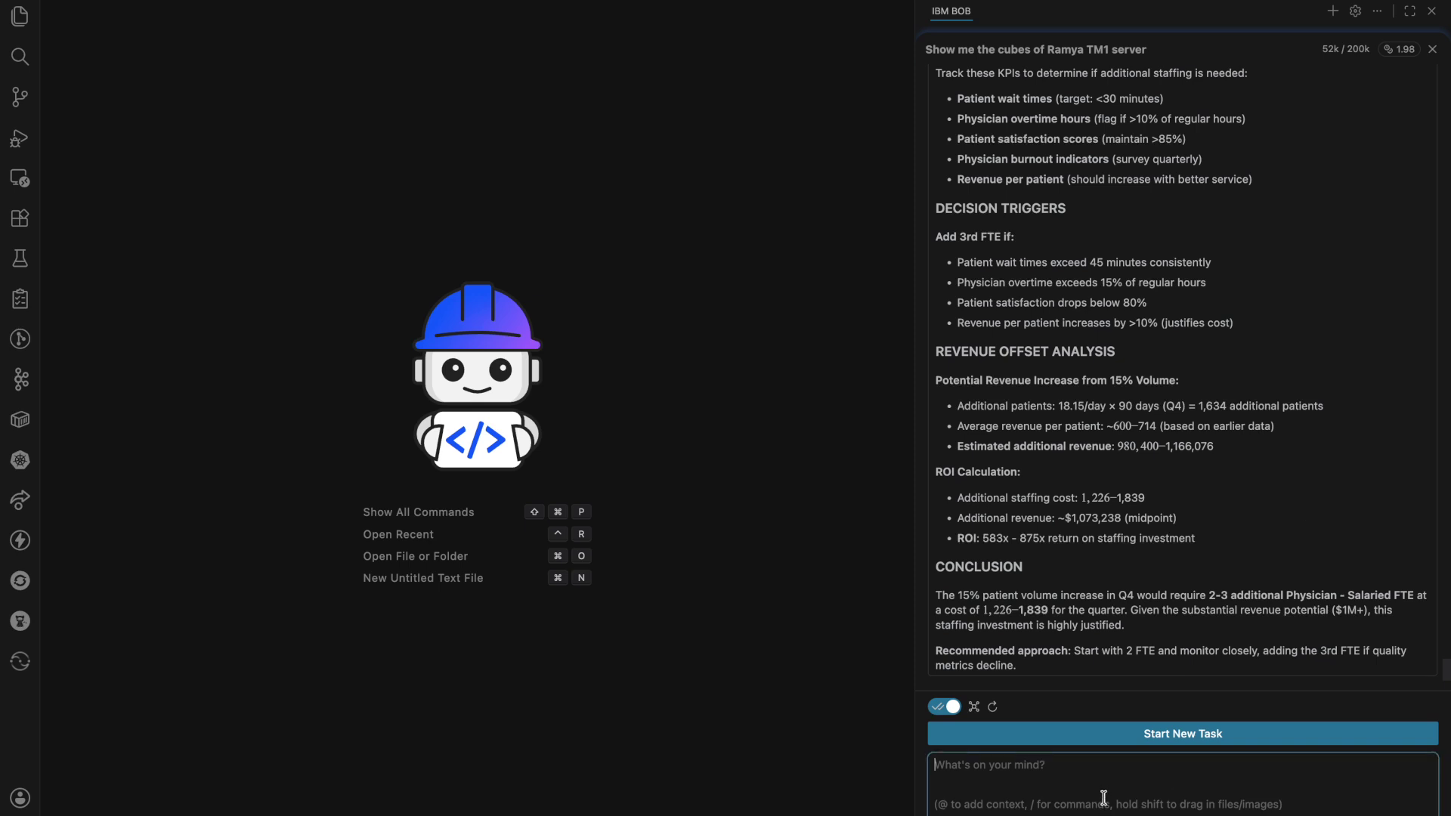
pyautogui.write('Create')
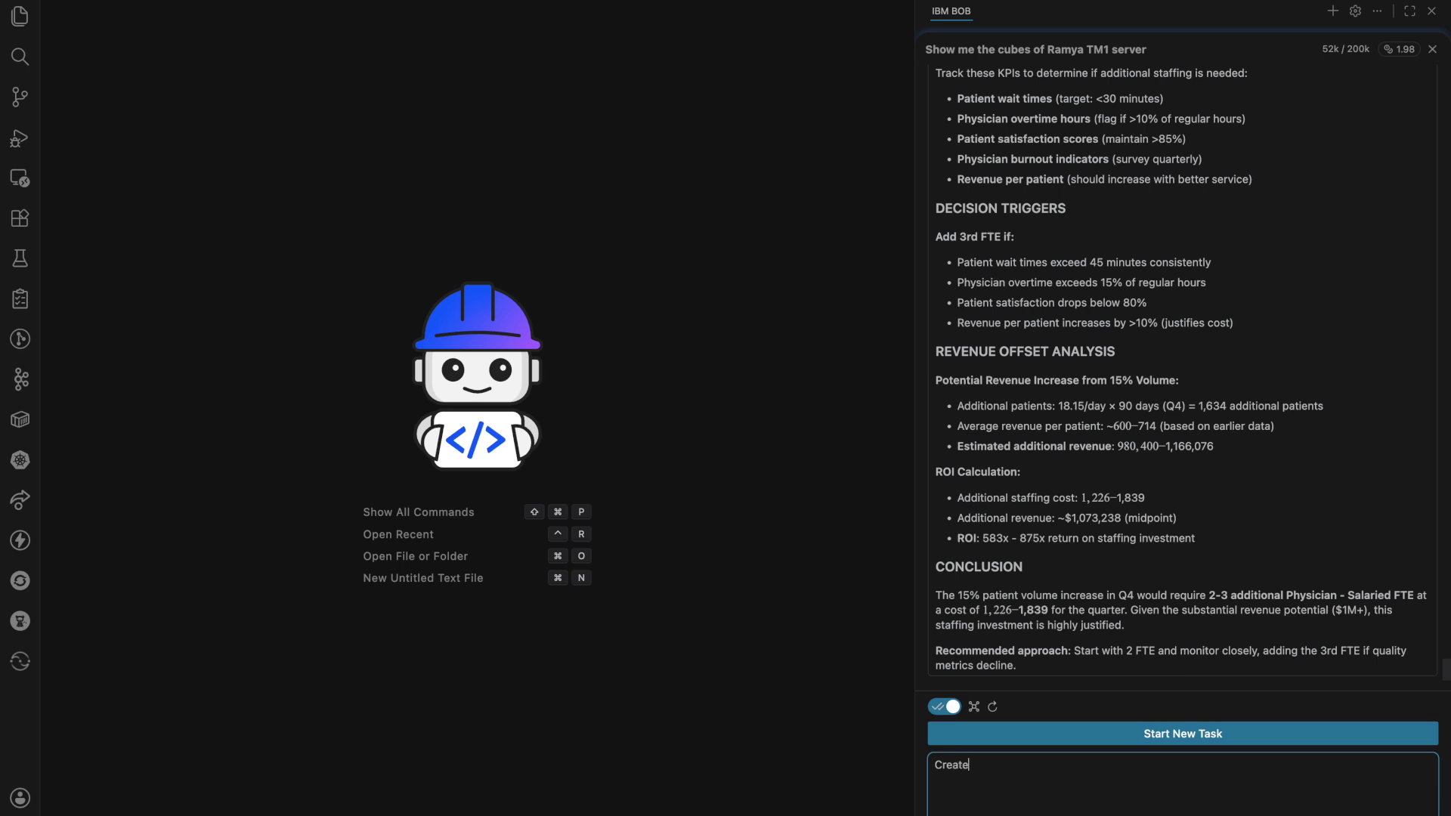
pyautogui.write(' a comprehensive report')
pyautogui.write('for the General department covering 2010- include patient volumes with BudgetvsActuals comparison,top 5 P&L expenses in Forecast,Physician FTE levels  and Payor Mix Variance. Highlight any notable findings. Cover all important observation and useful insights of previous conversations.')
pyautogui.press('Return')
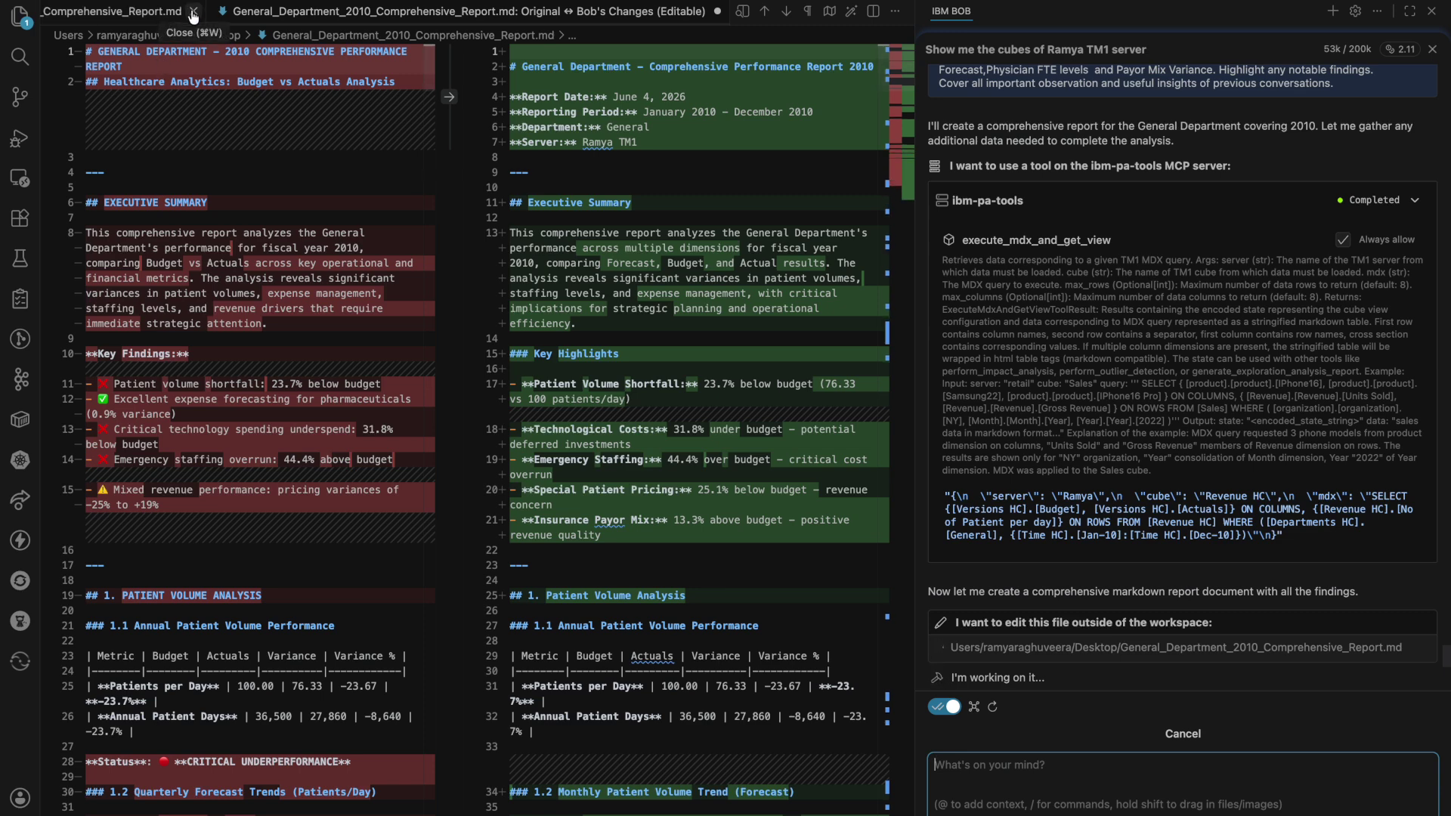
# - Open General_Department_2010_Comprehensive_Report.md and read its executive summary, patient volume analysis and top 5 P&L expense sections
pyautogui.click(149, 16)
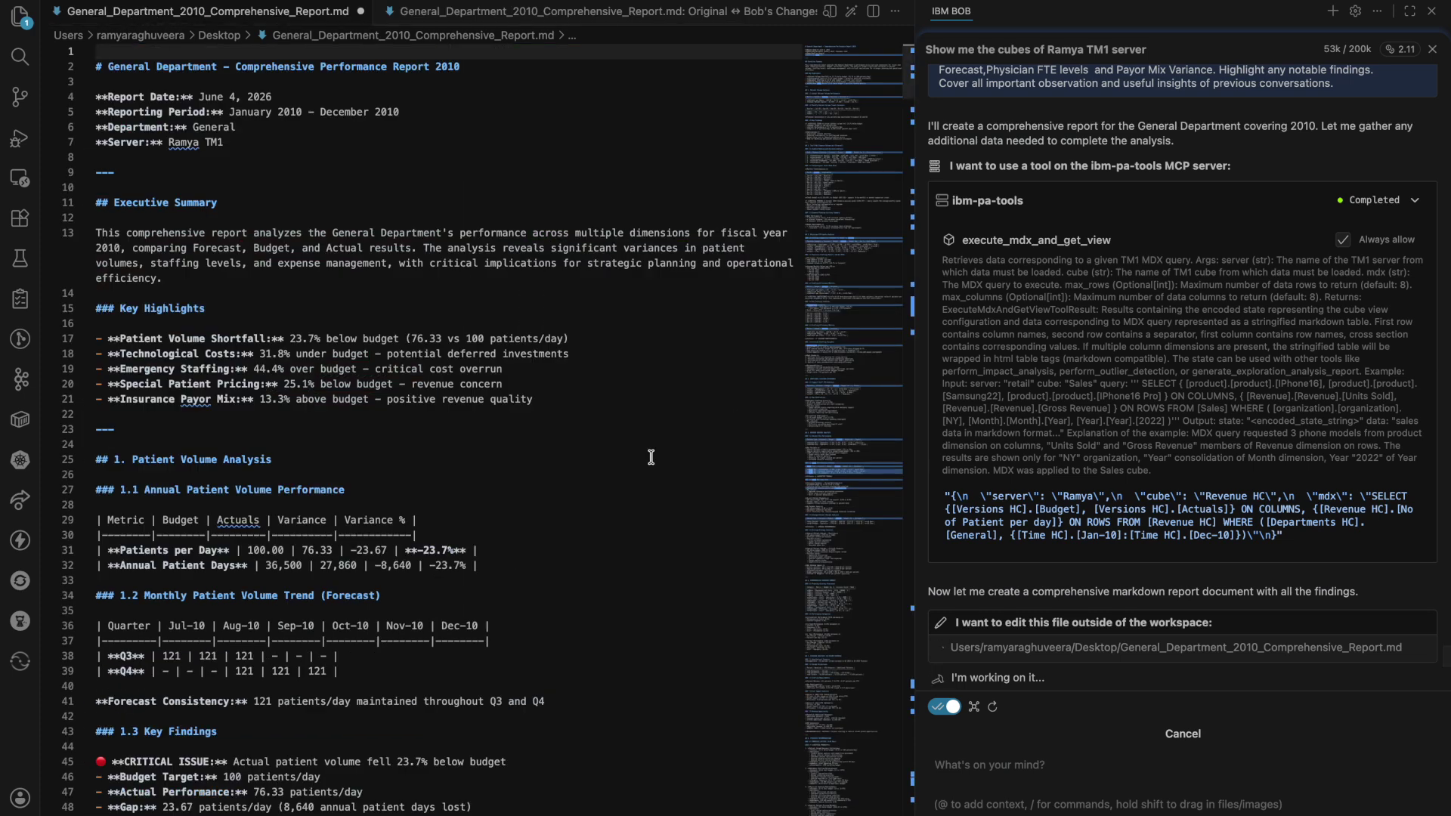
pyautogui.scroll(-5, 650, 454)
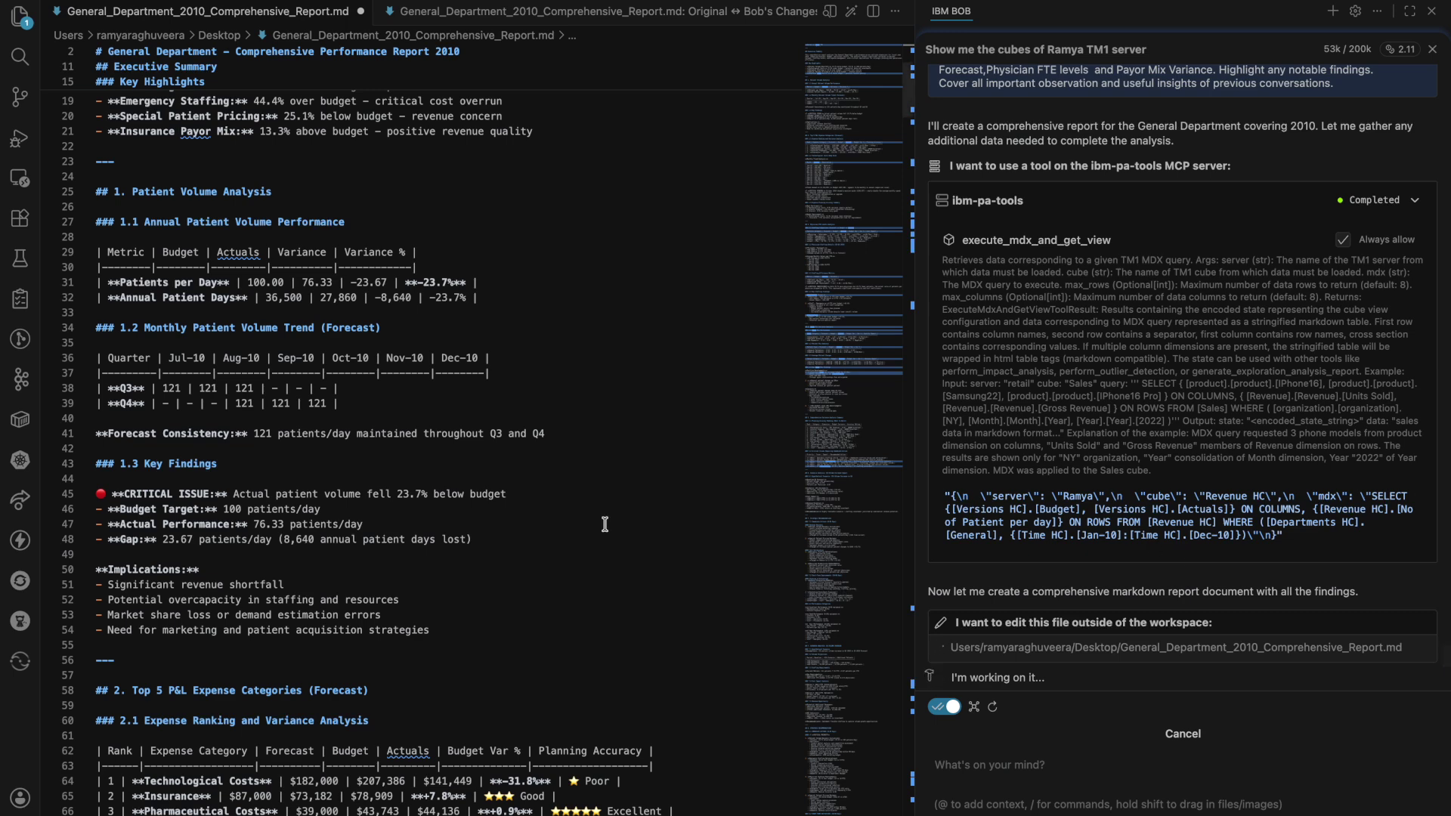
pyautogui.scroll(6, 604, 524)
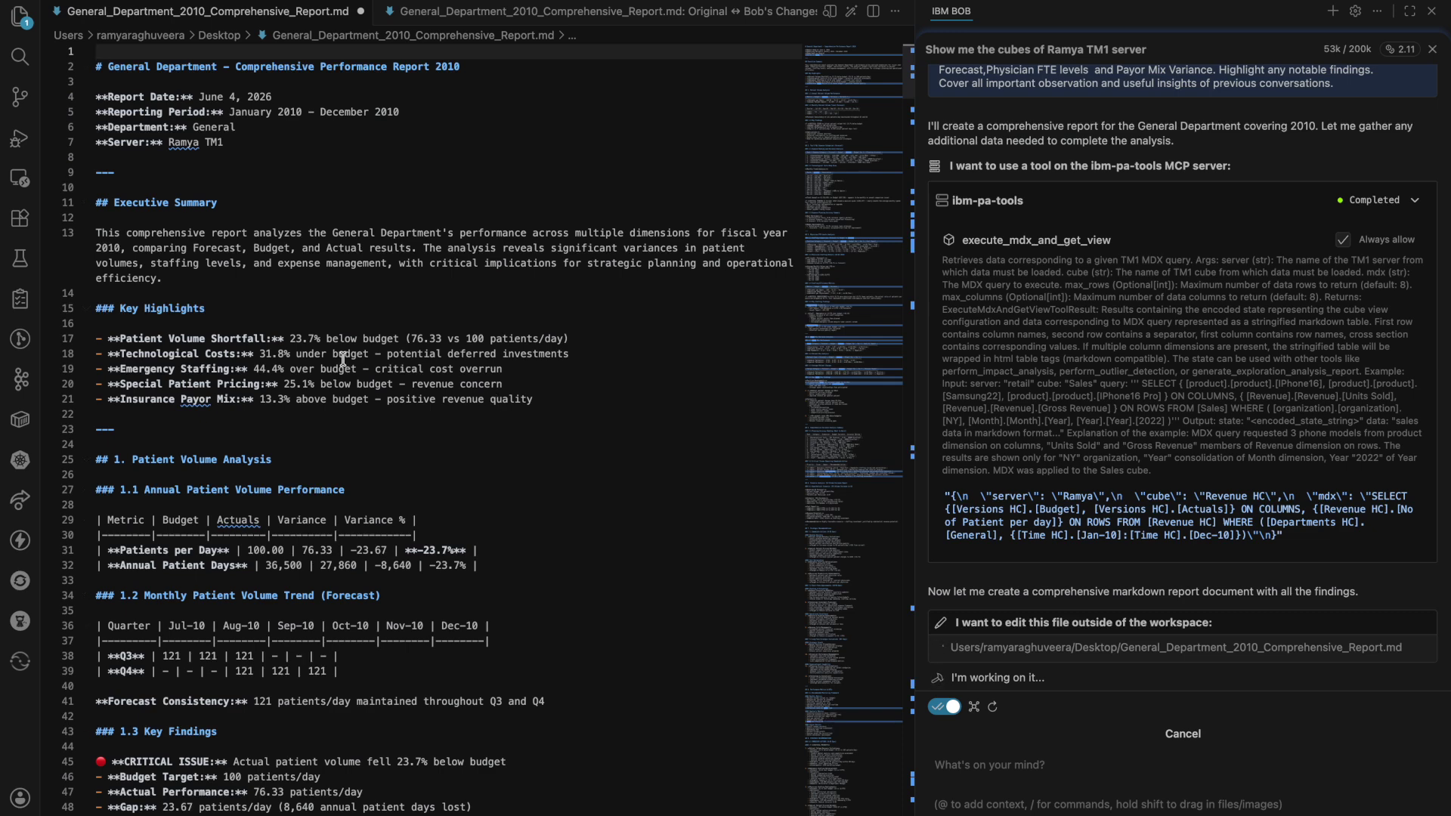
pyautogui.scroll(-2, 412, 450)
pyautogui.scroll(-2, 412, 450)
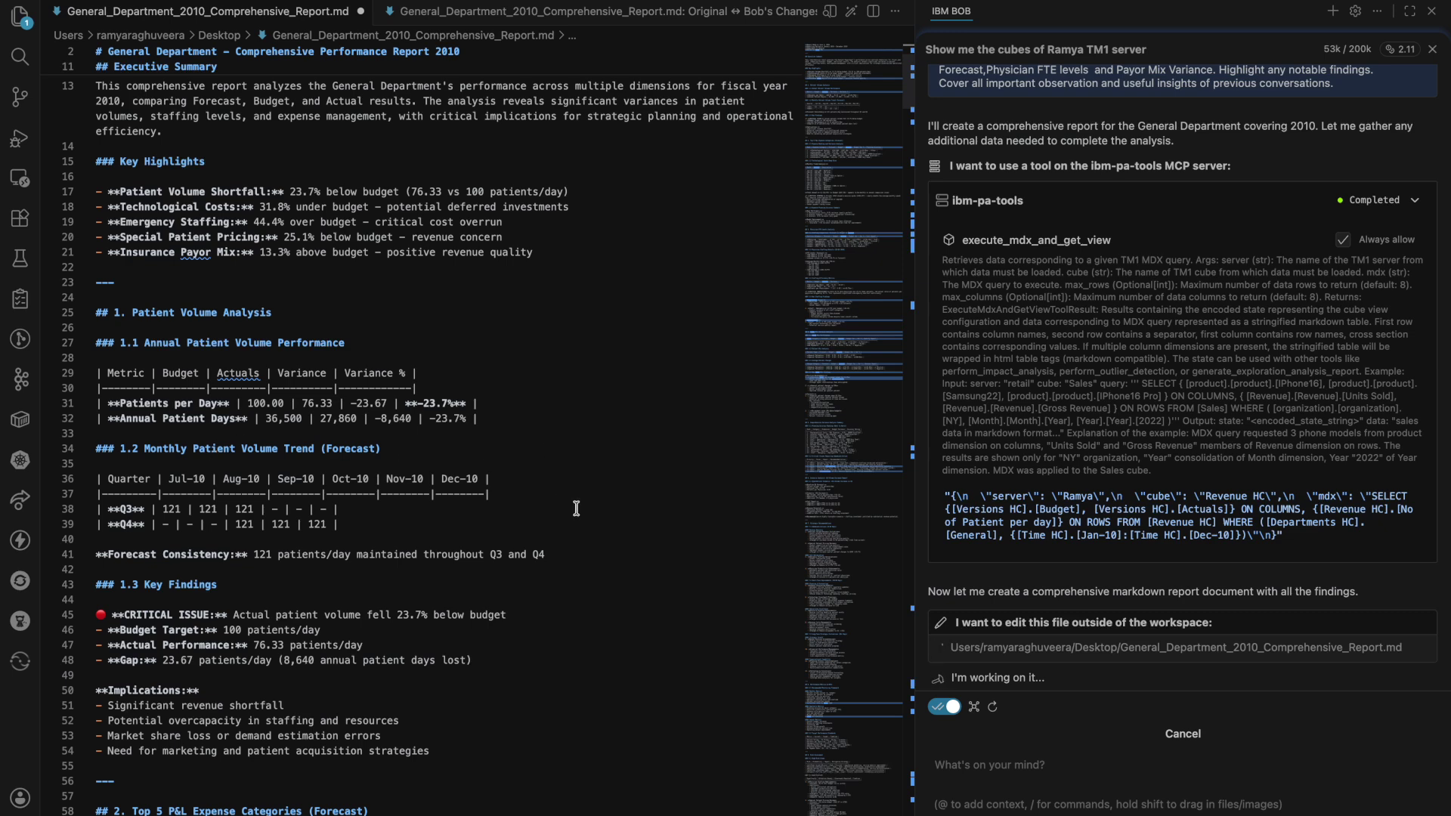
pyautogui.scroll(-5, 576, 509)
pyautogui.scroll(-3, 577, 508)
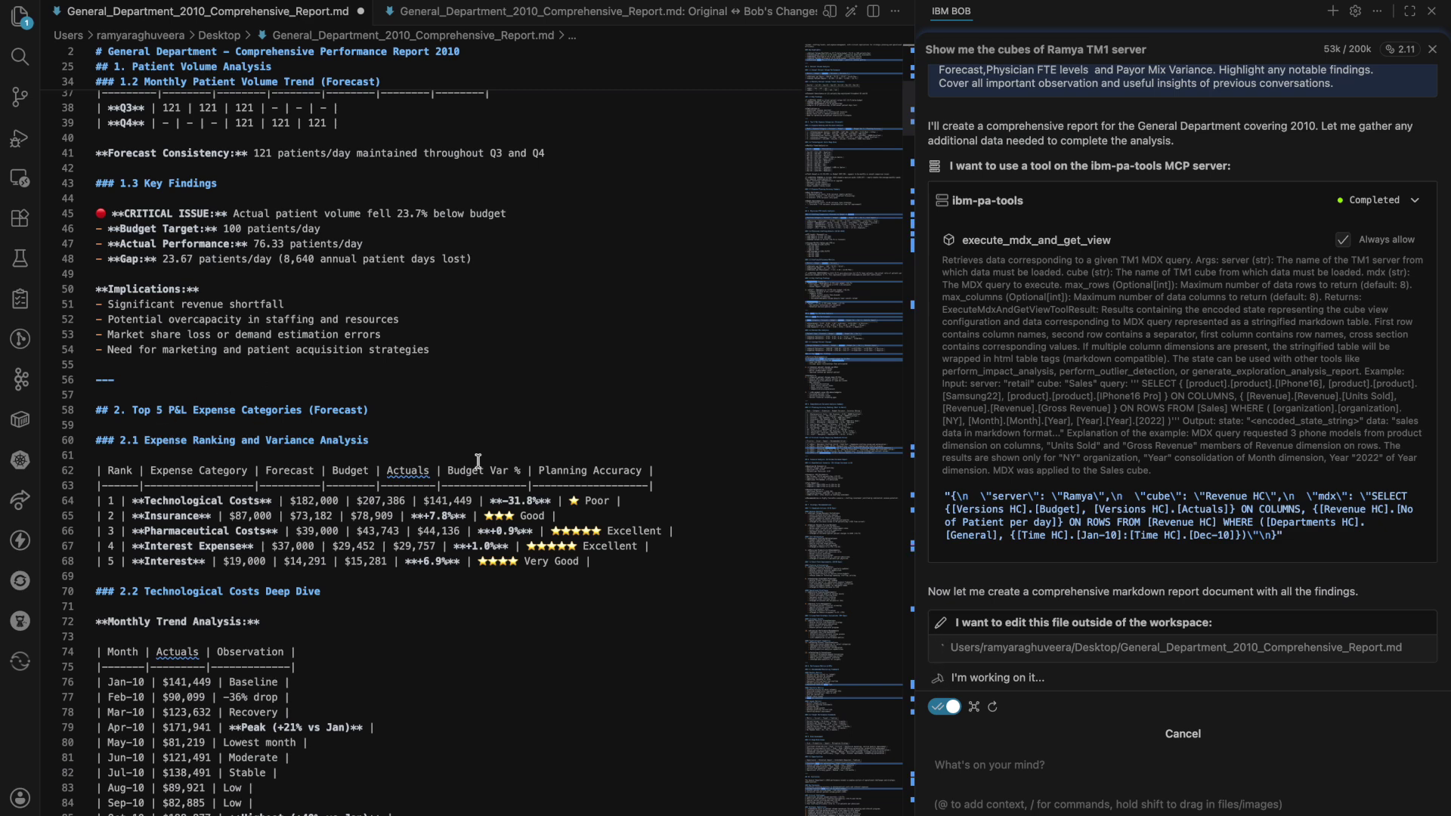
pyautogui.scroll(-10, 477, 461)
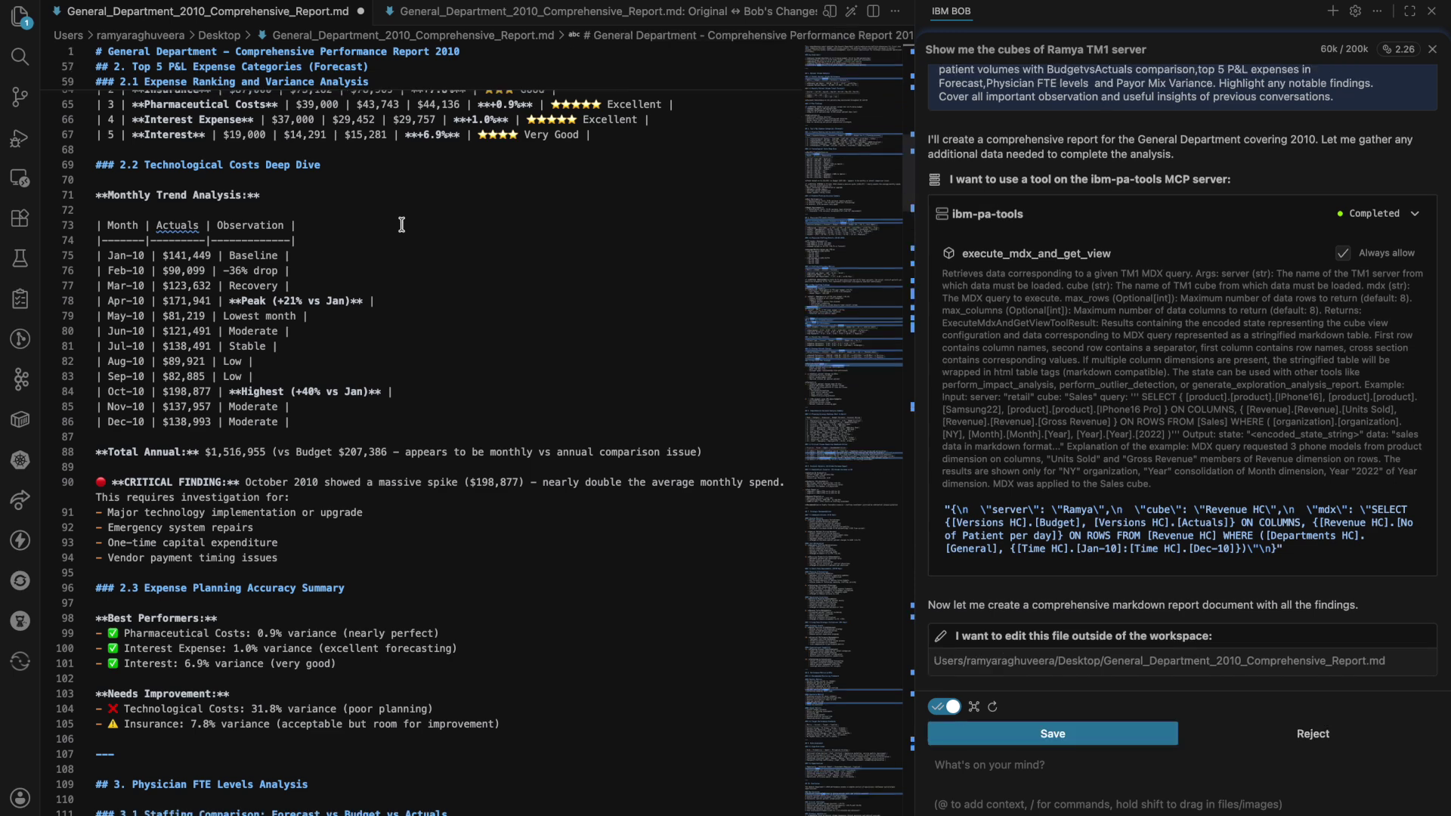
# - Save the generated report file and examine its Physician FTE Levels Analysis section
pyautogui.click(958, 745)
pyautogui.scroll(-9, 568, 578)
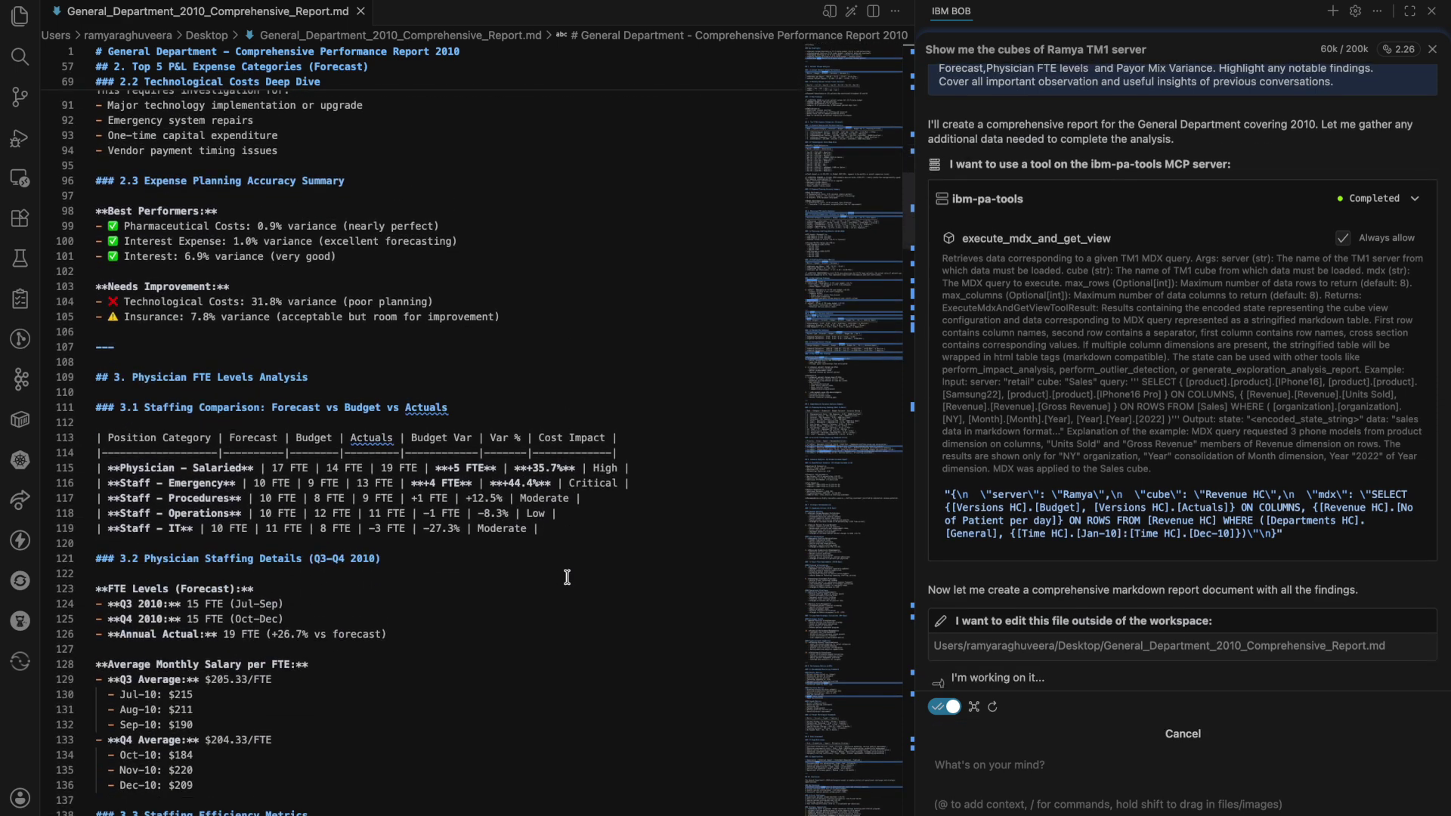
pyautogui.scroll(-1, 568, 578)
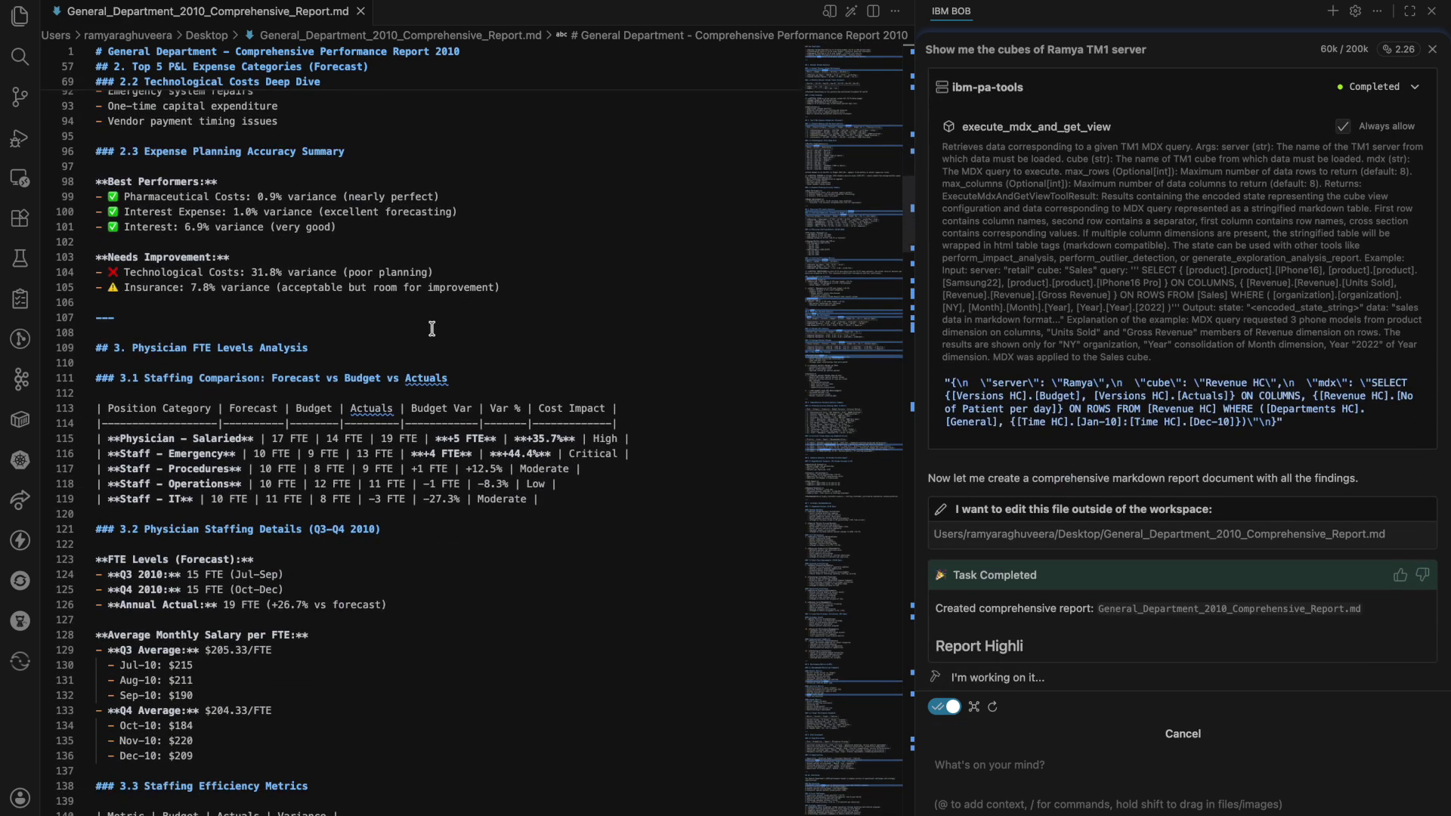
pyautogui.scroll(-5, 432, 329)
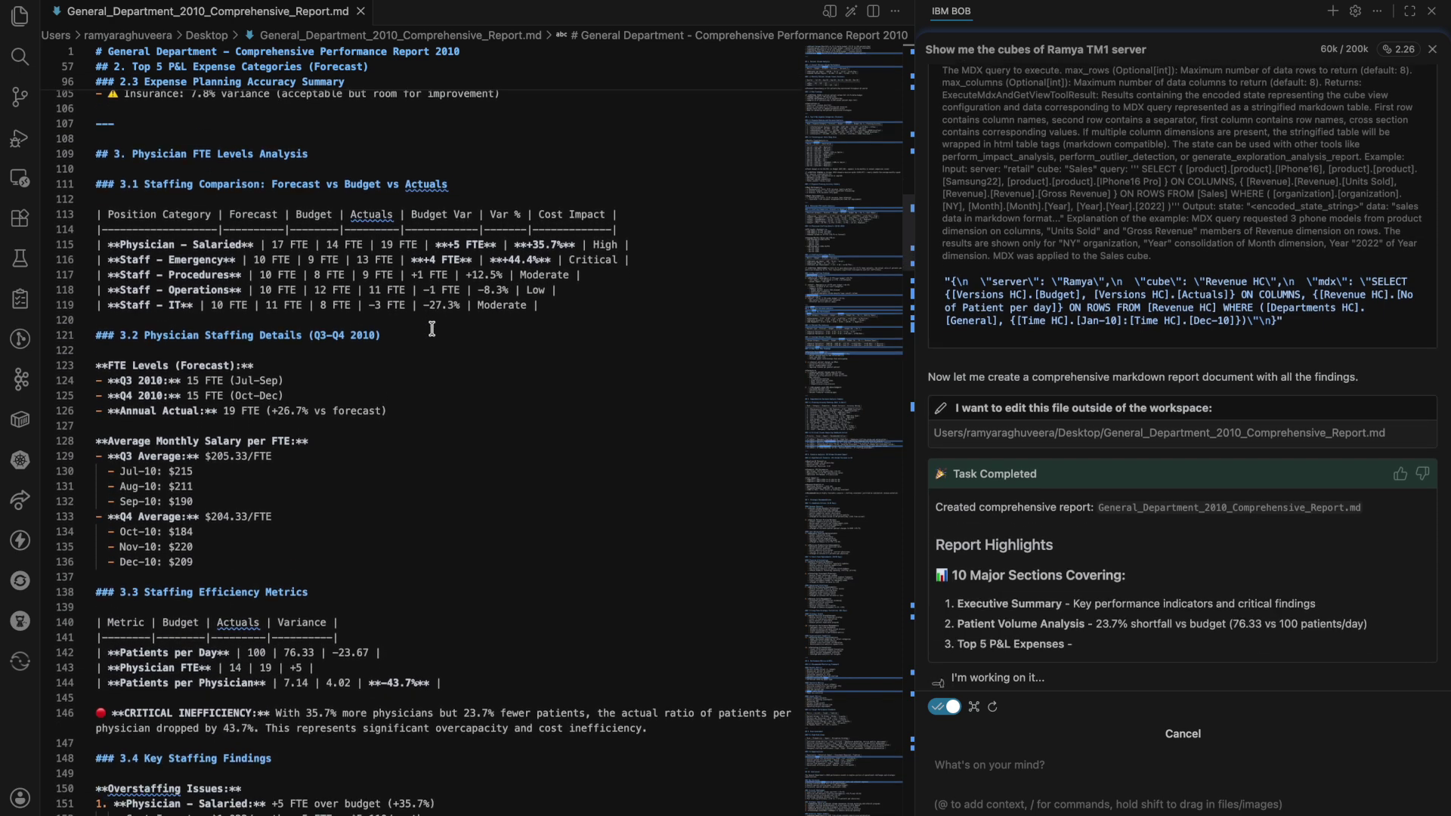
pyautogui.scroll(-1, 432, 329)
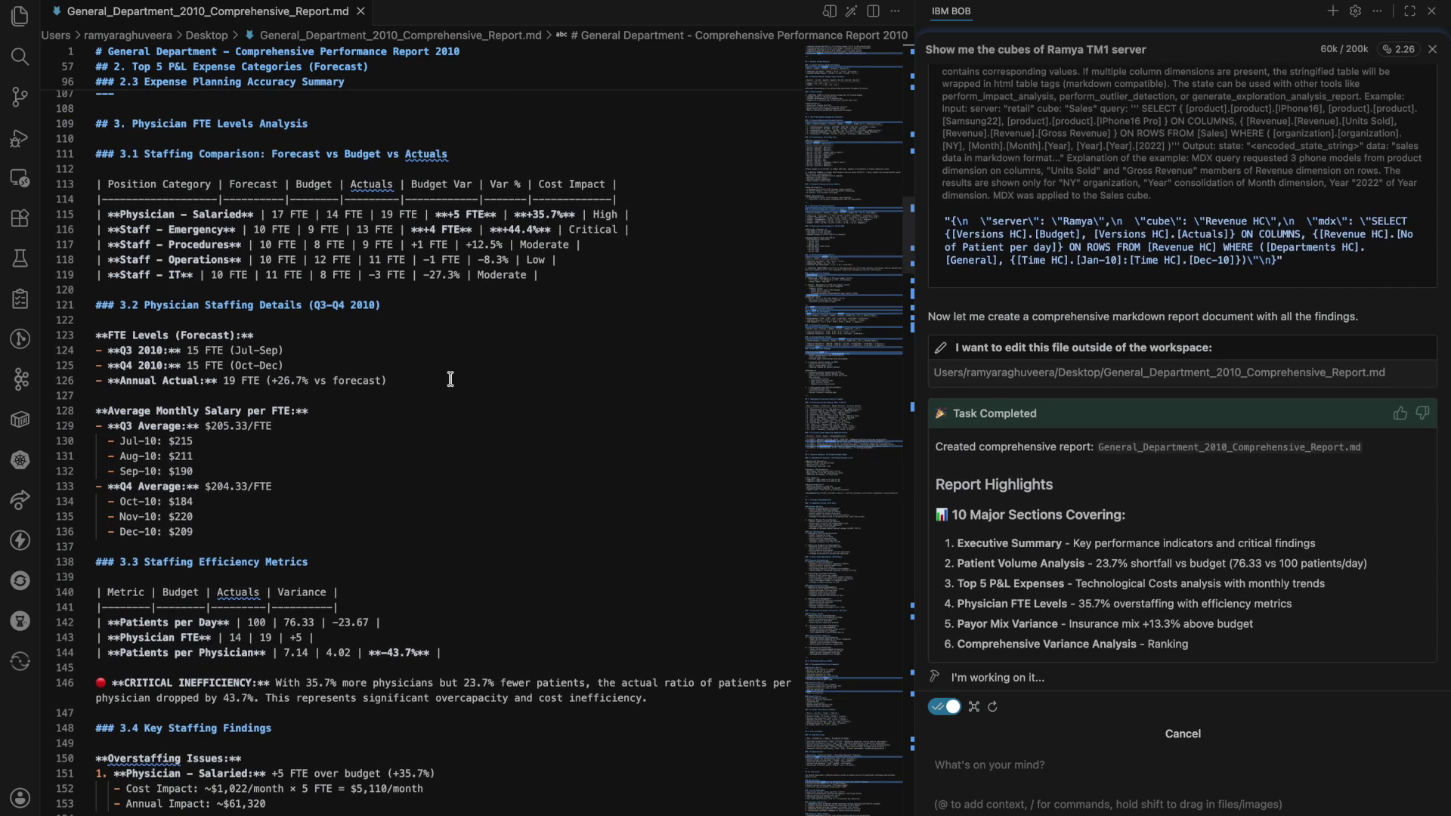
pyautogui.scroll(-2, 450, 379)
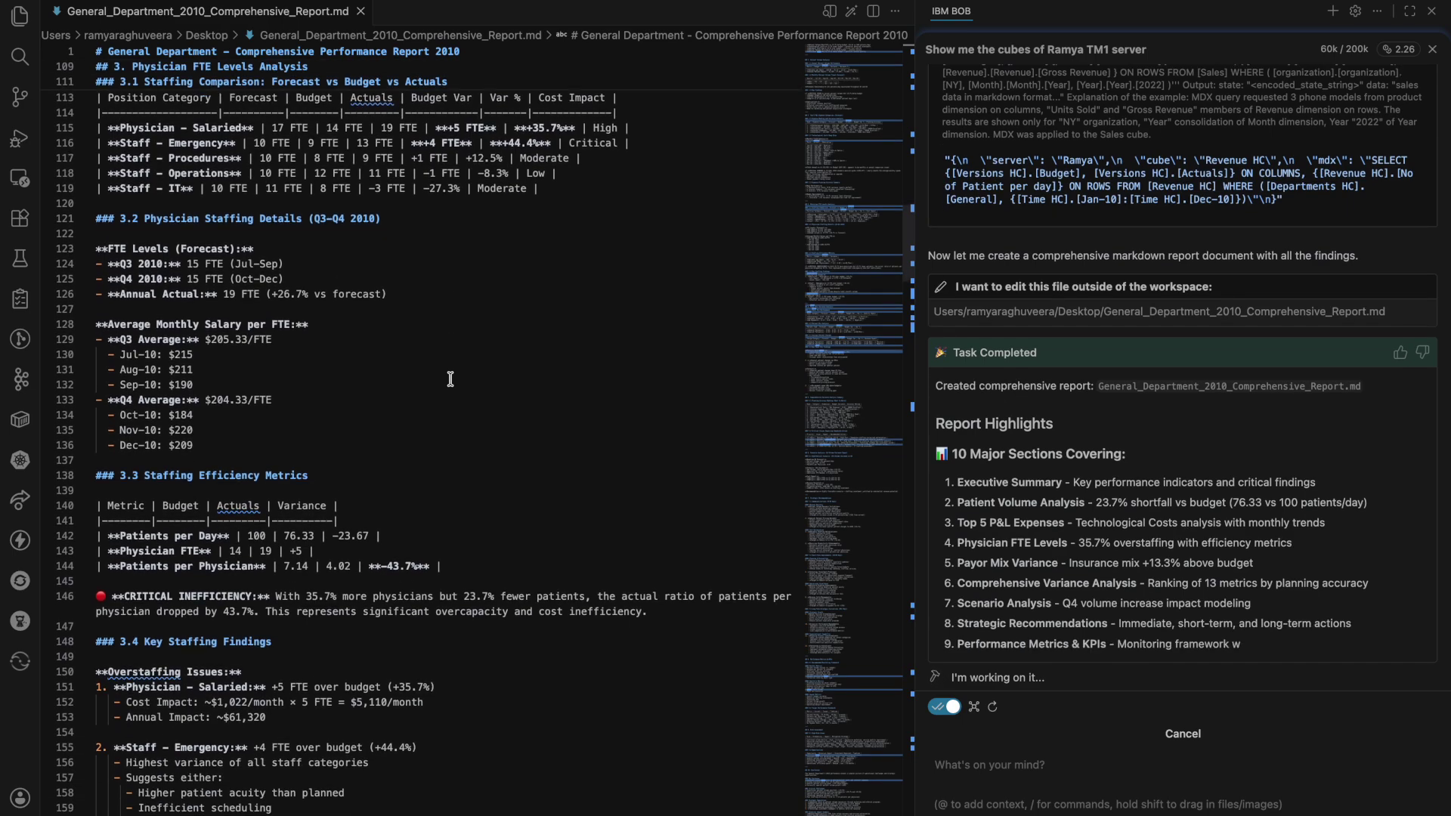
# - Review the rest of the report, from payor mix variance and strategic recommendations to the conclusion and appendices
pyautogui.scroll(-15, 451, 379)
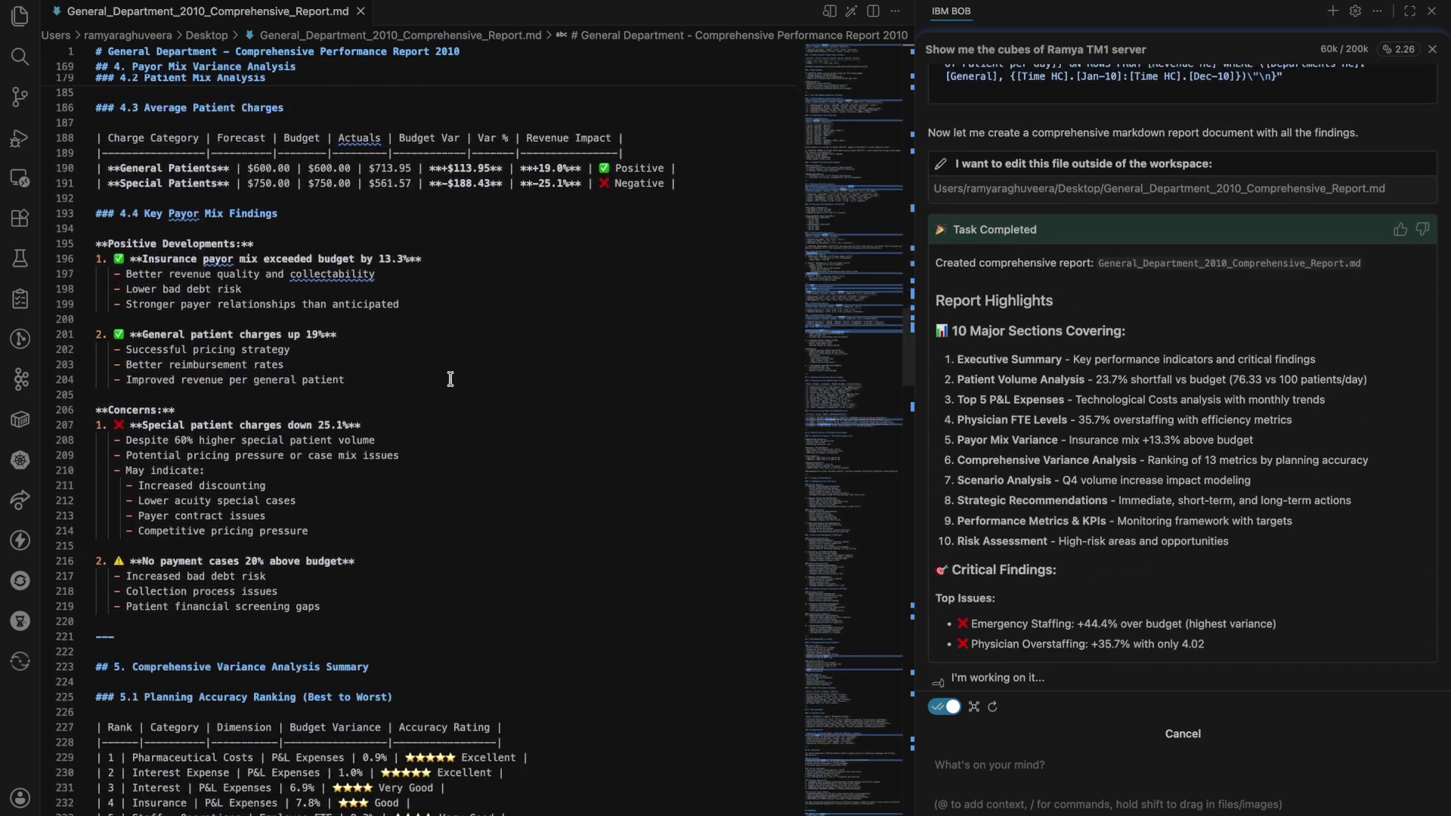
pyautogui.scroll(-20, 451, 379)
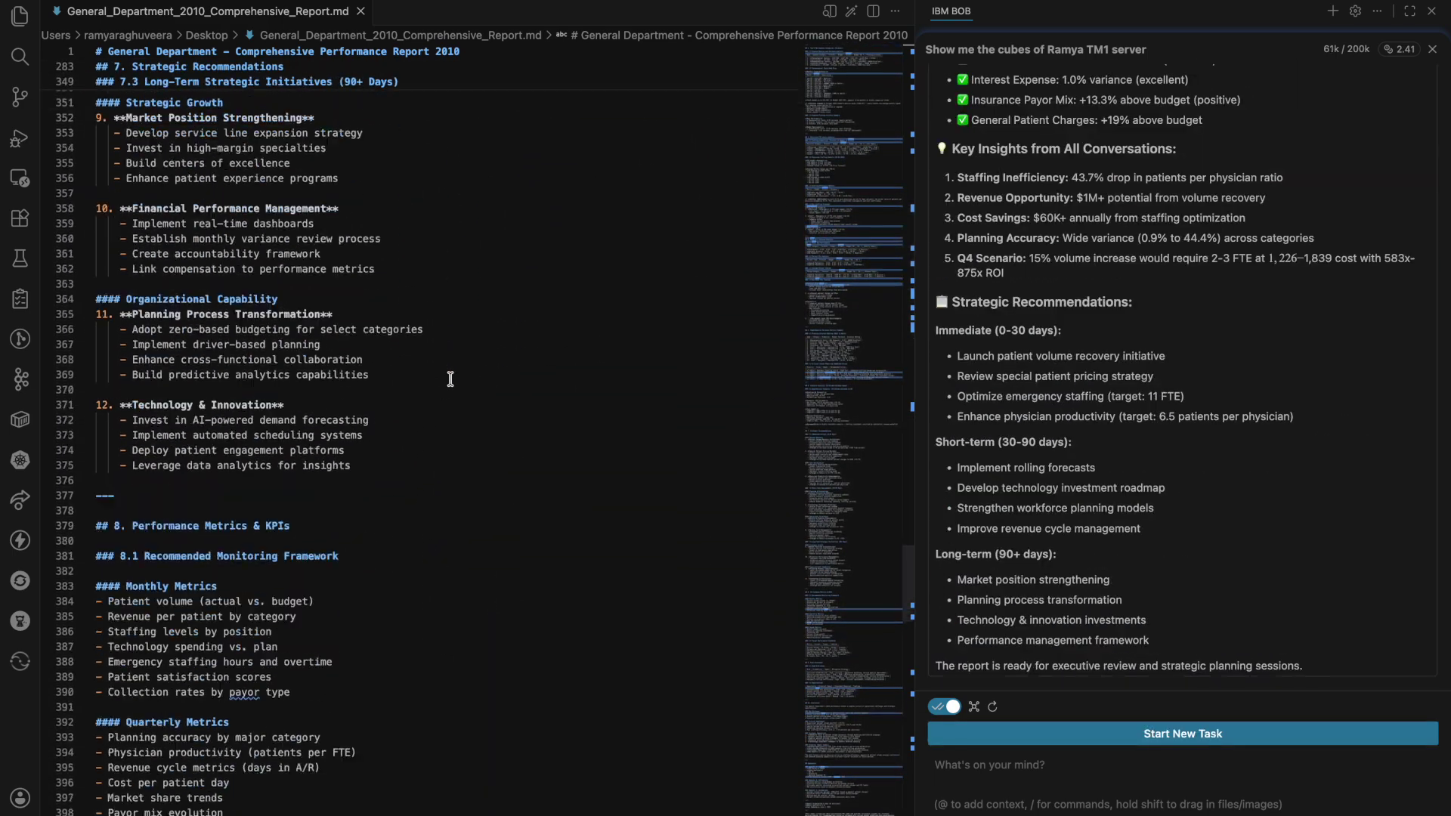
pyautogui.scroll(-18, 450, 379)
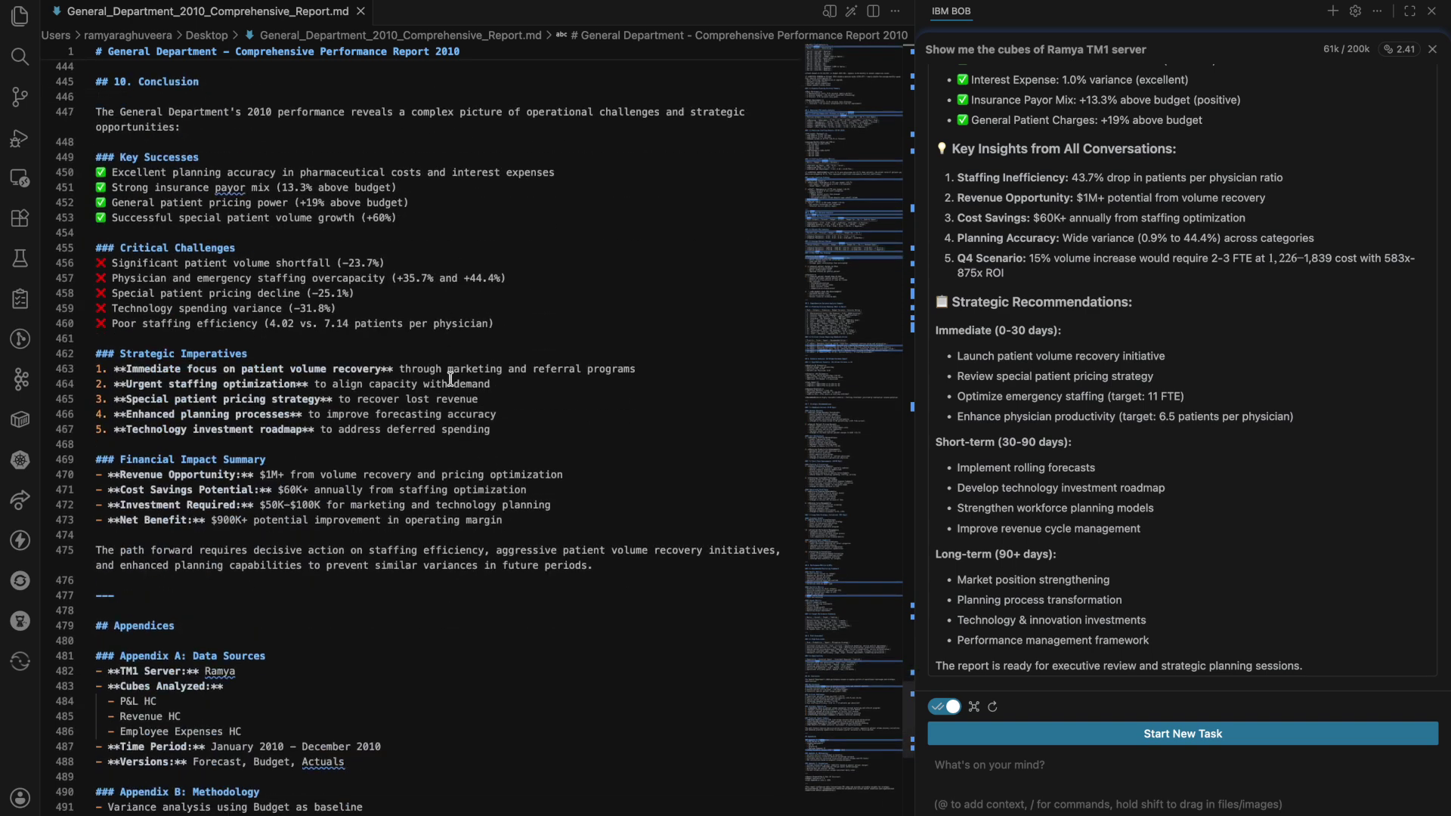
pyautogui.scroll(-6, 450, 379)
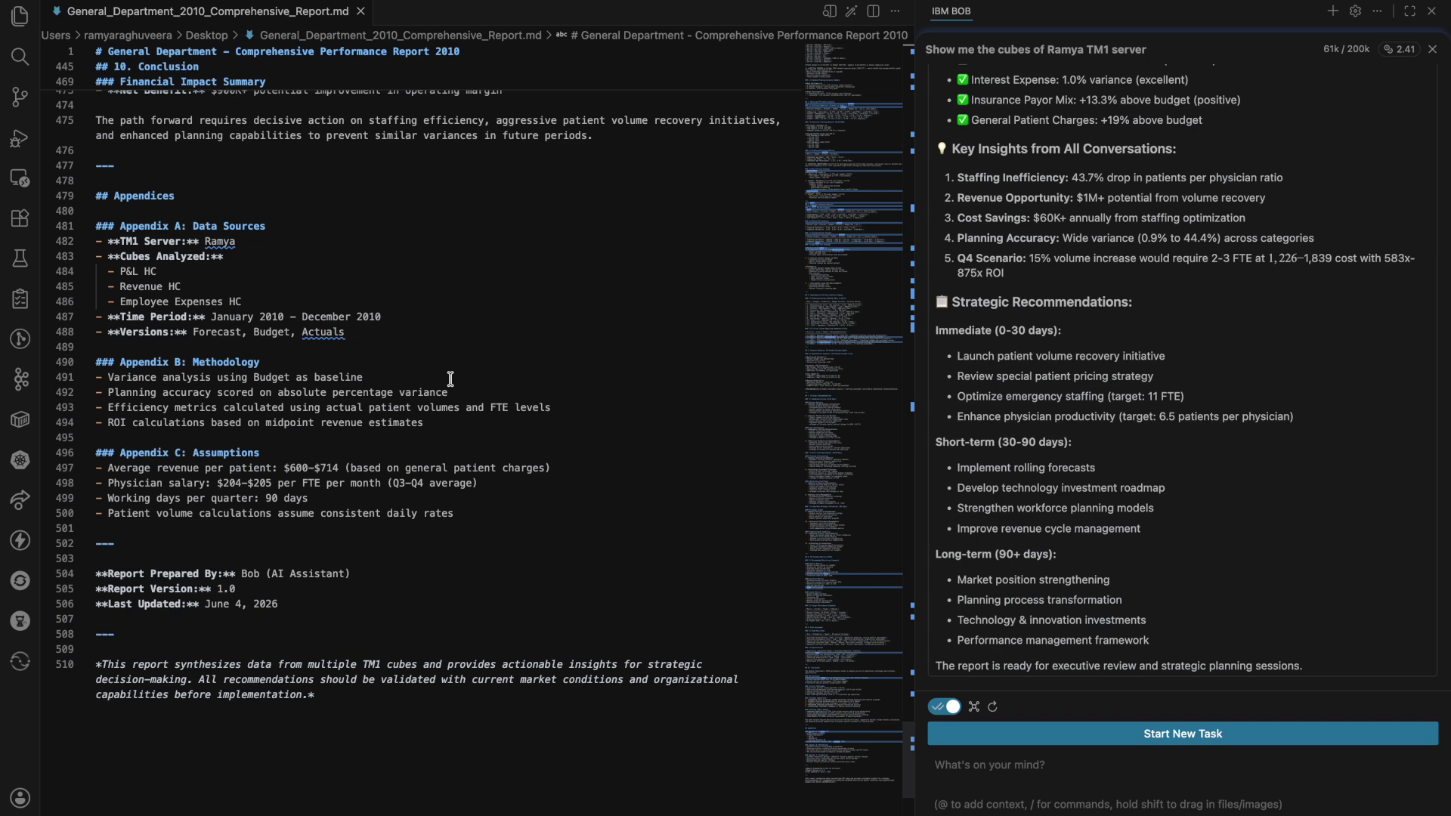
pyautogui.scroll(4, 450, 379)
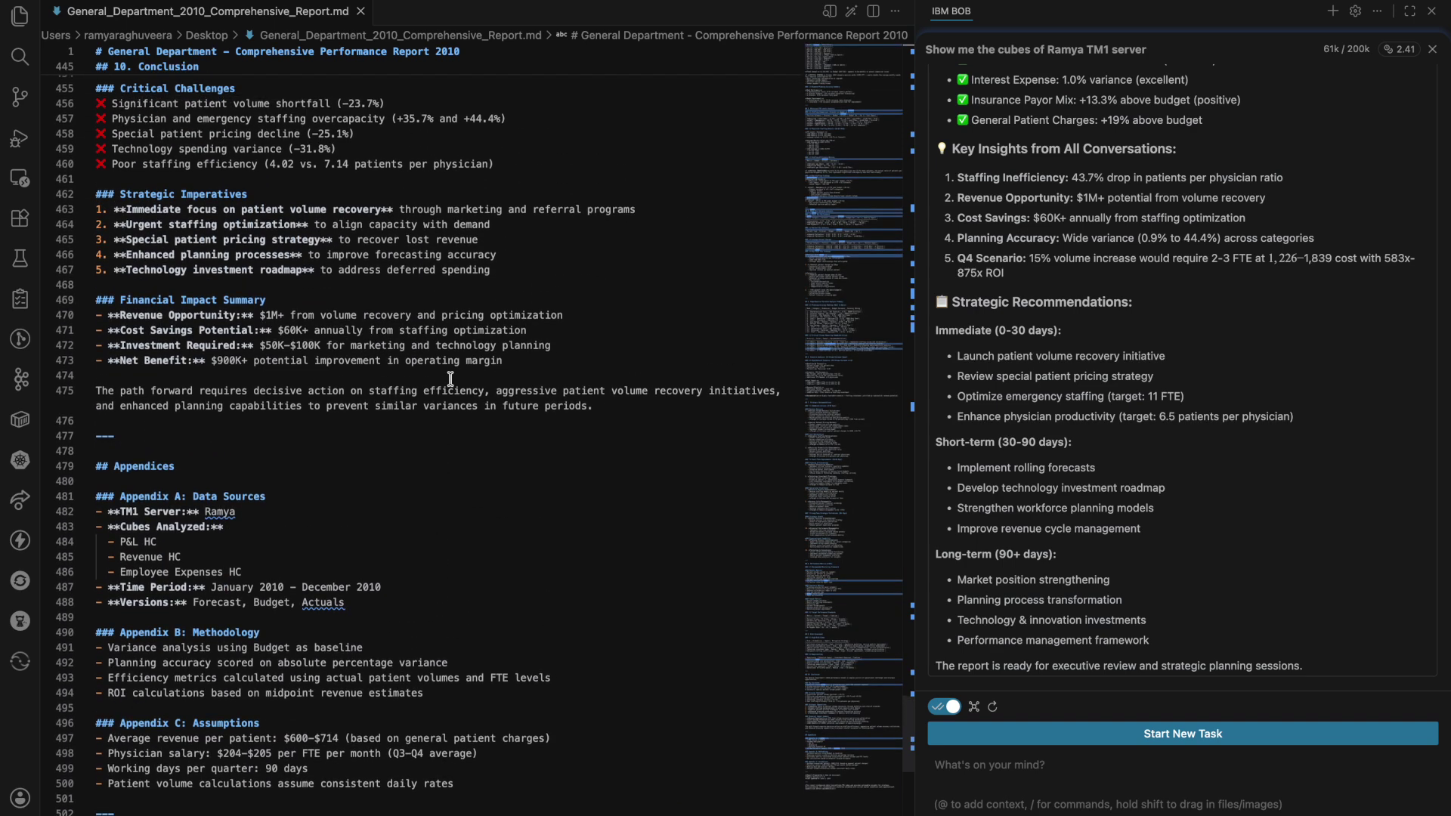